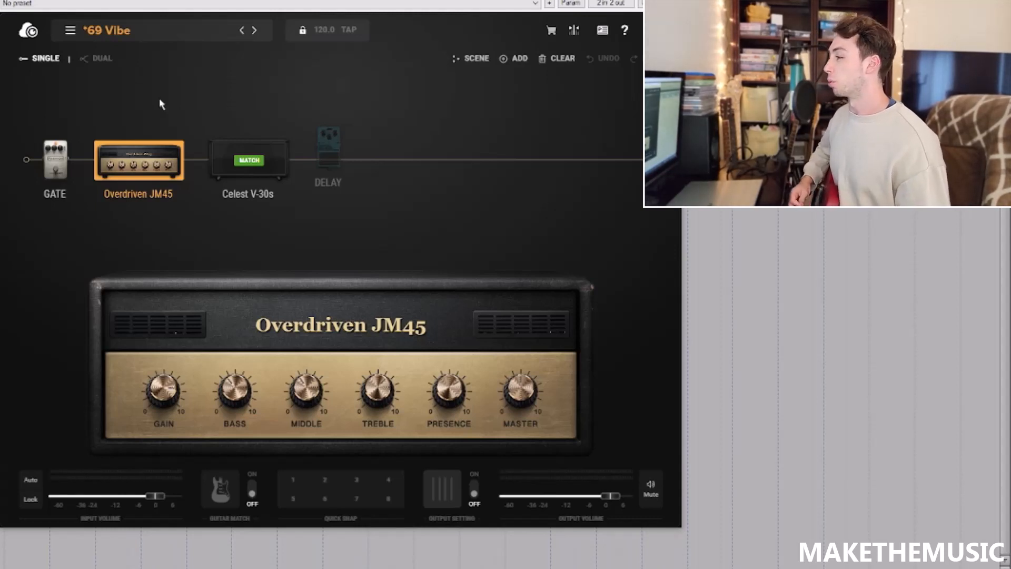
{"action": "right_click", "coordinate": [112, 168]}
{"action": "left_click", "coordinate": [194, 103]}
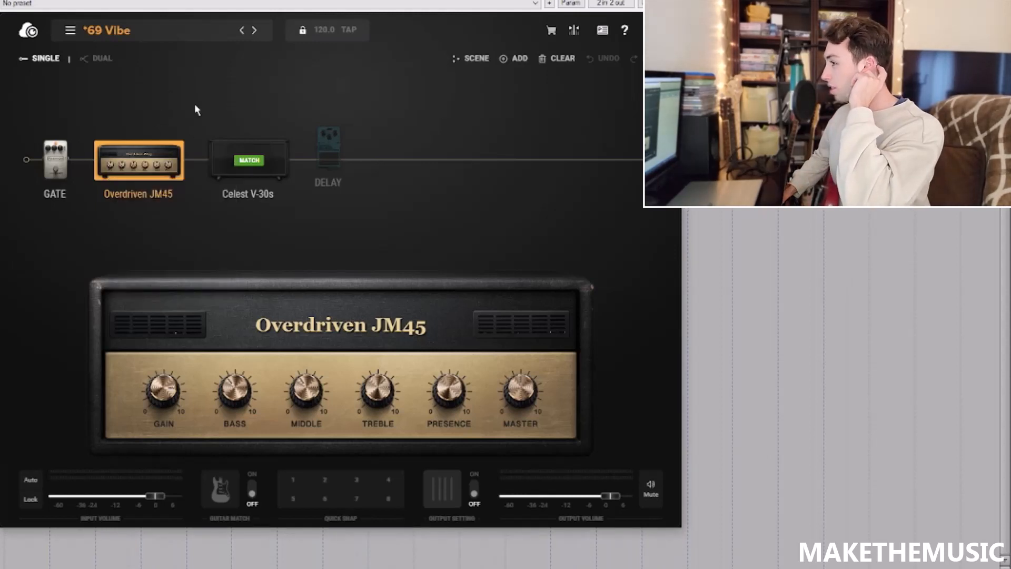
{"action": "right_click", "coordinate": [146, 163]}
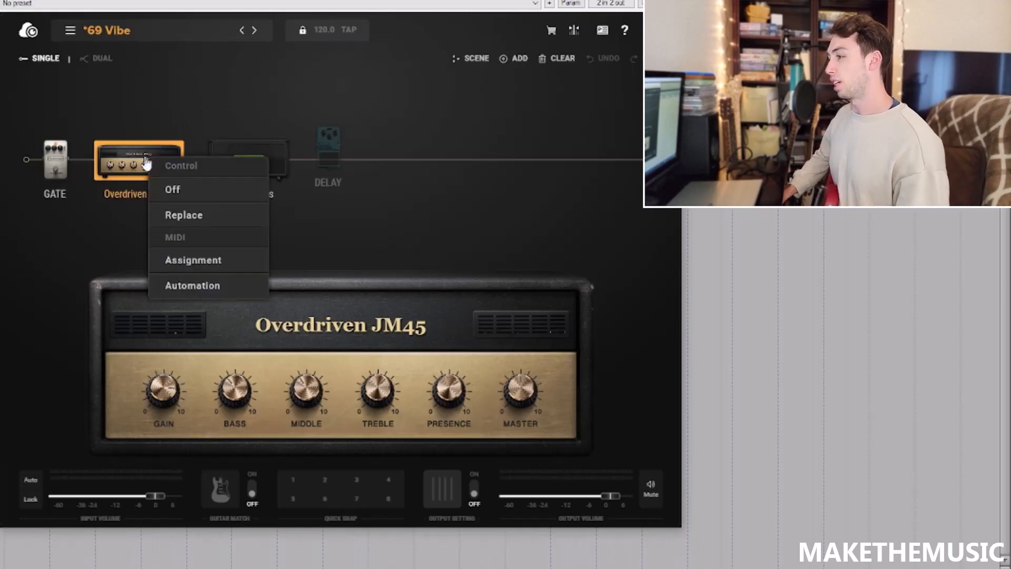
{"action": "left_click", "coordinate": [174, 211]}
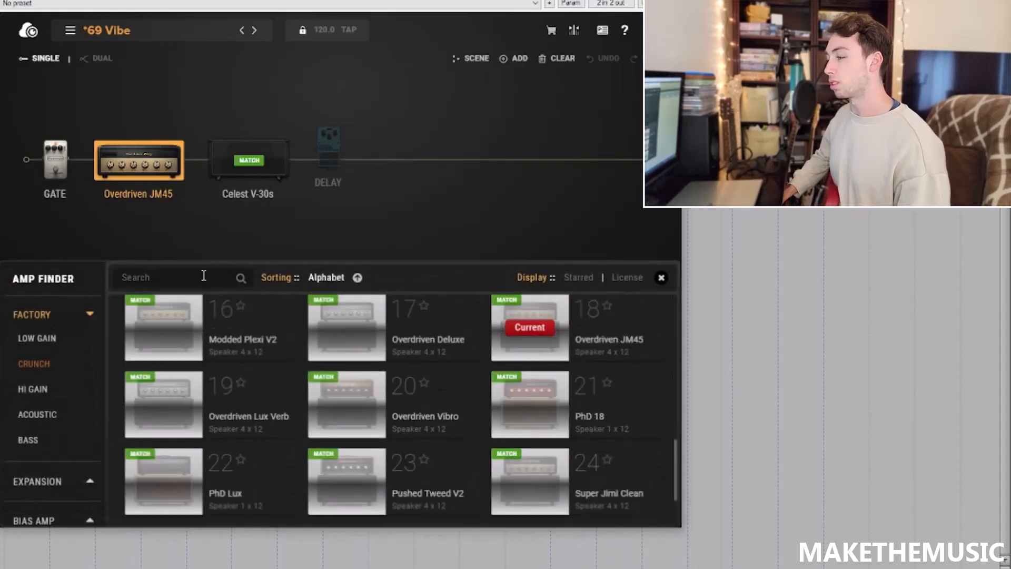
{"action": "left_click", "coordinate": [62, 387]}
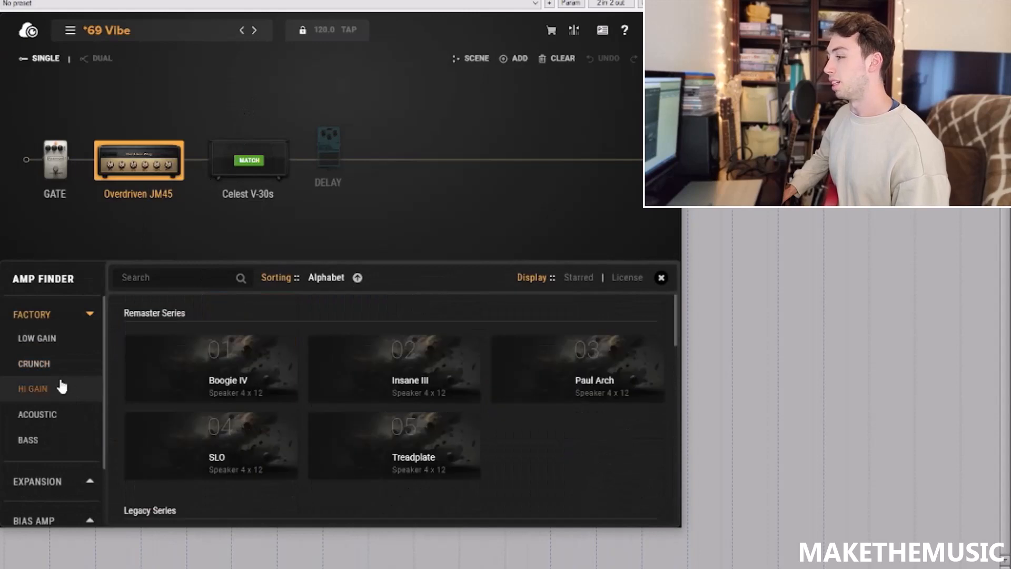
{"action": "scroll", "coordinate": [250, 388], "scroll_direction": "down", "scroll_amount": 3}
{"action": "scroll", "coordinate": [250, 389], "scroll_direction": "up", "scroll_amount": 3}
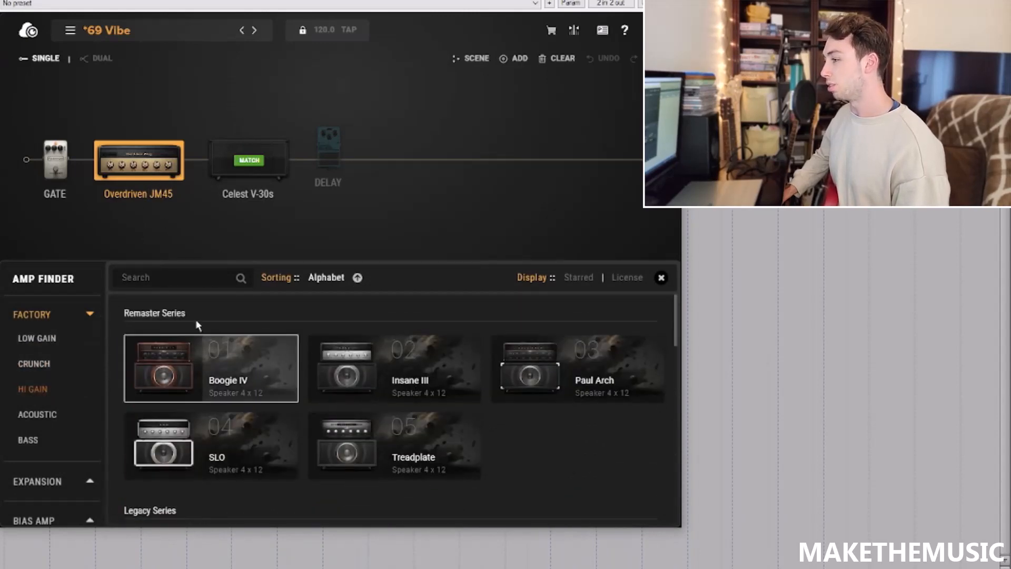
{"action": "left_click", "coordinate": [264, 219]}
- Replace the Overdriven JM45 amp with the Hi Gain Boogie IV and remove the delay pedal from the chain
{"action": "right_click", "coordinate": [151, 173]}
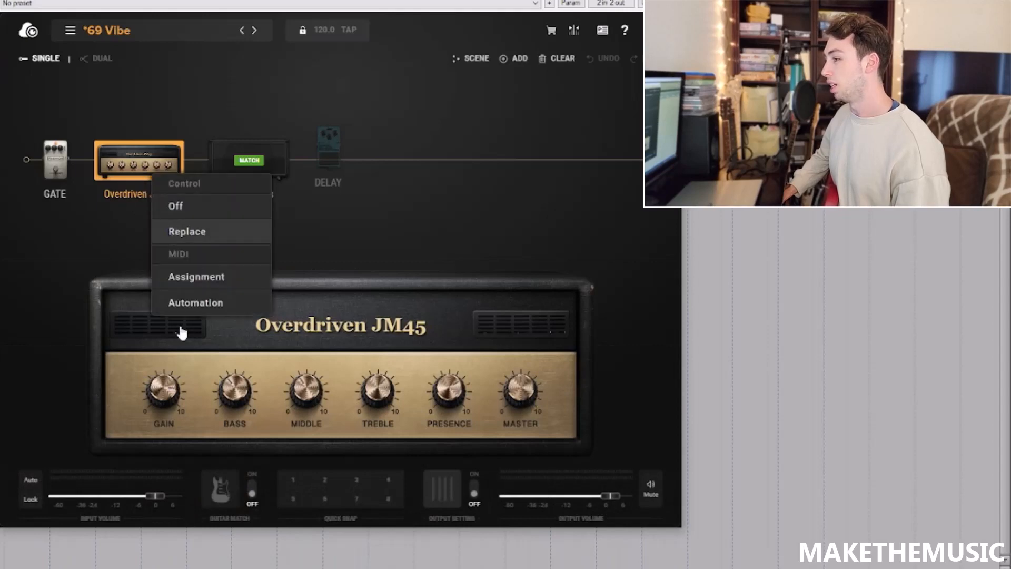
{"action": "left_click", "coordinate": [55, 388]}
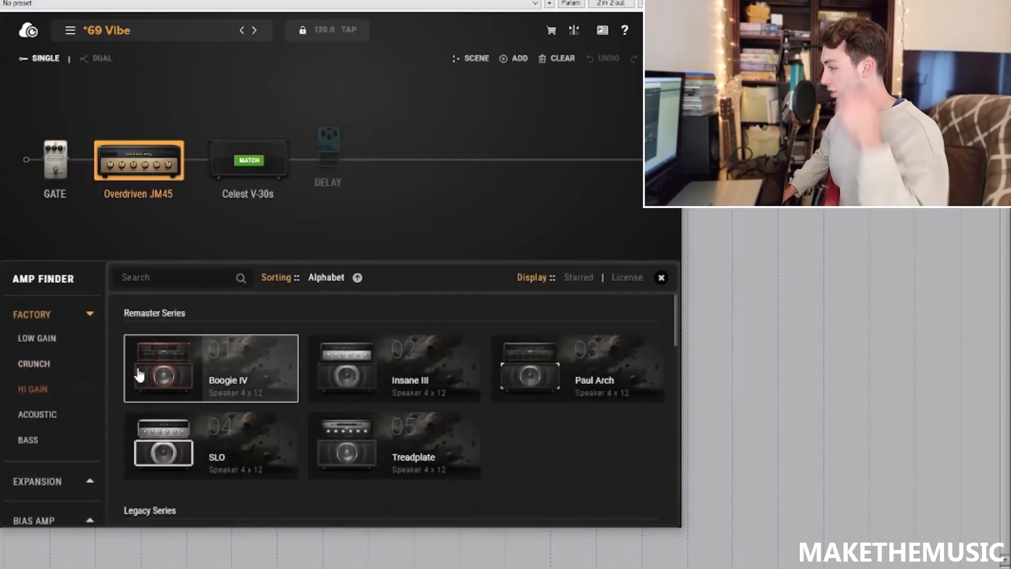
{"action": "left_click", "coordinate": [221, 388]}
{"action": "left_click", "coordinate": [564, 232]}
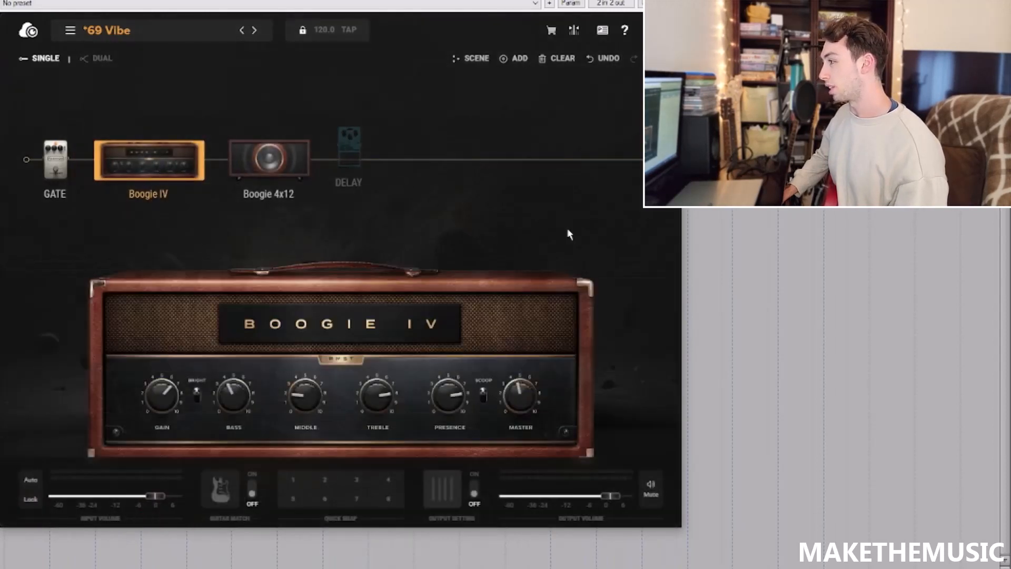
{"action": "left_click", "coordinate": [373, 142]}
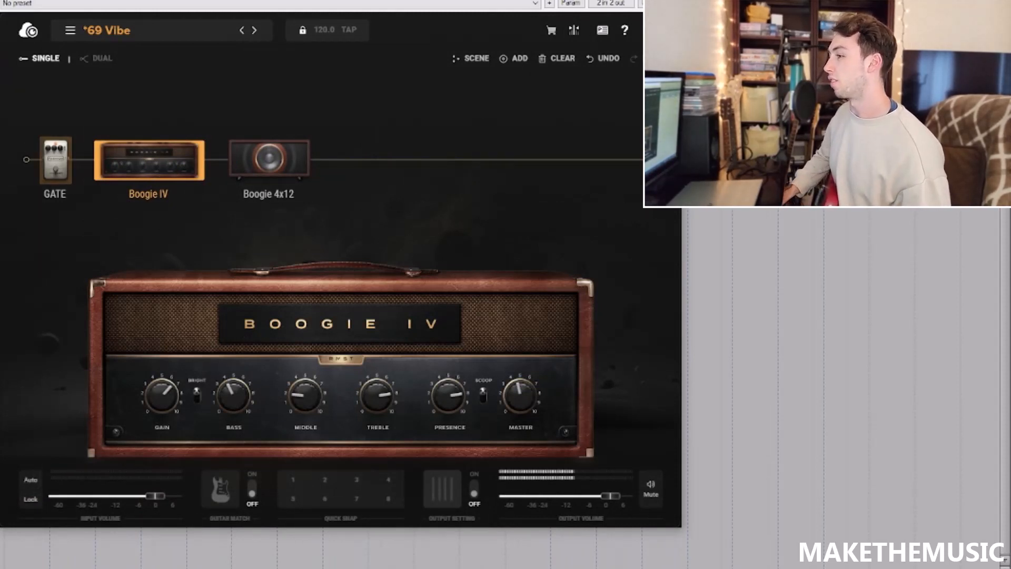
- Check the noise gate's controls and lower the Boogie IV amp's Middle slightly
{"action": "left_click", "coordinate": [53, 168]}
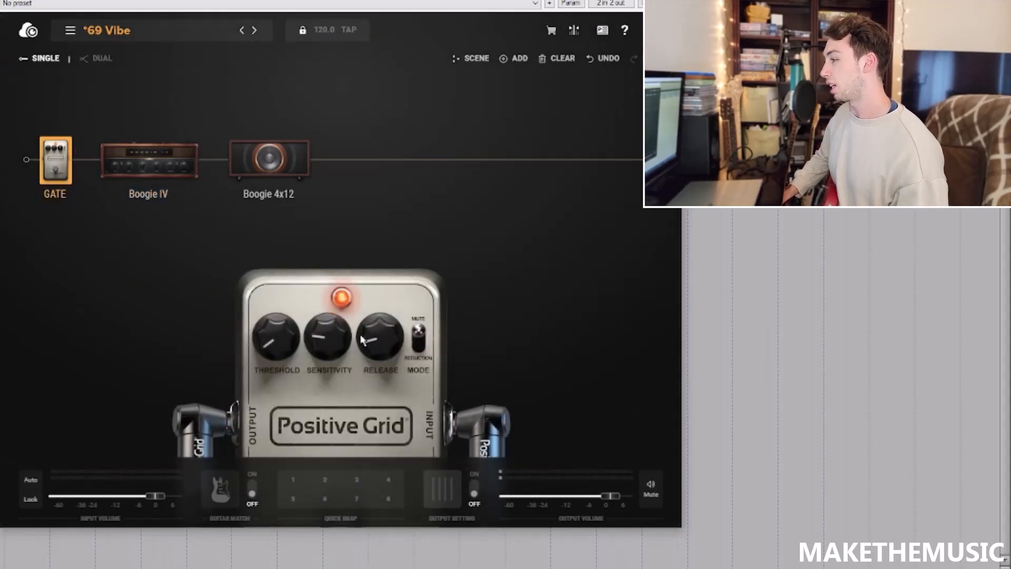
{"action": "left_click", "coordinate": [162, 167]}
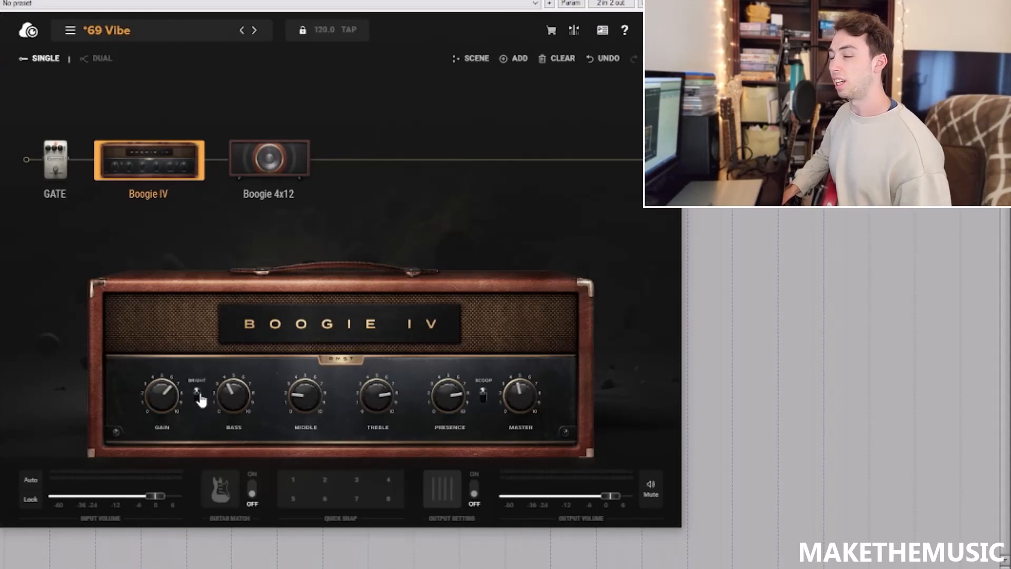
{"action": "left_click_drag", "start_coordinate": [166, 391], "coordinate": [168, 387]}
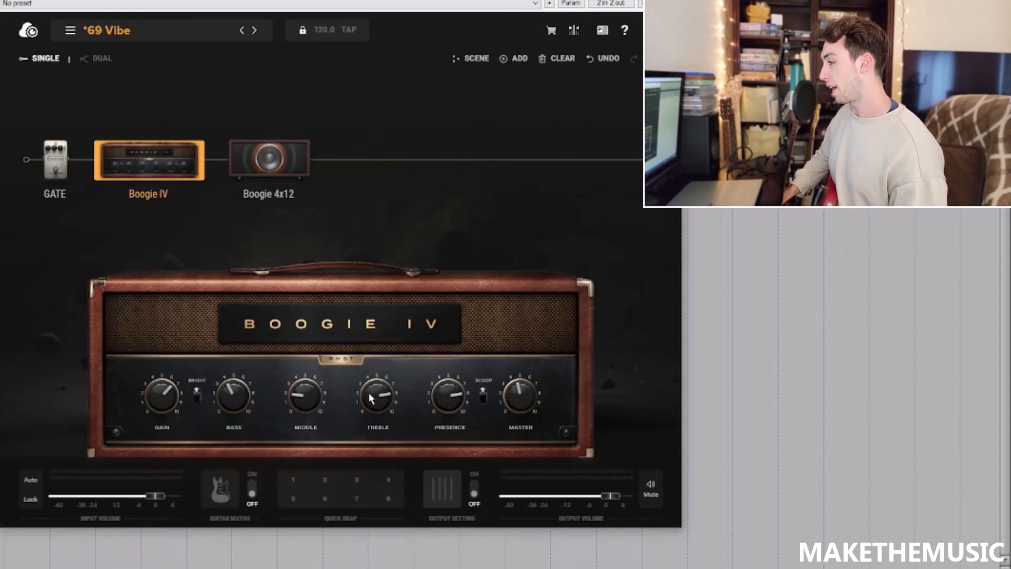
{"action": "mouse_move", "coordinate": [302, 432]}
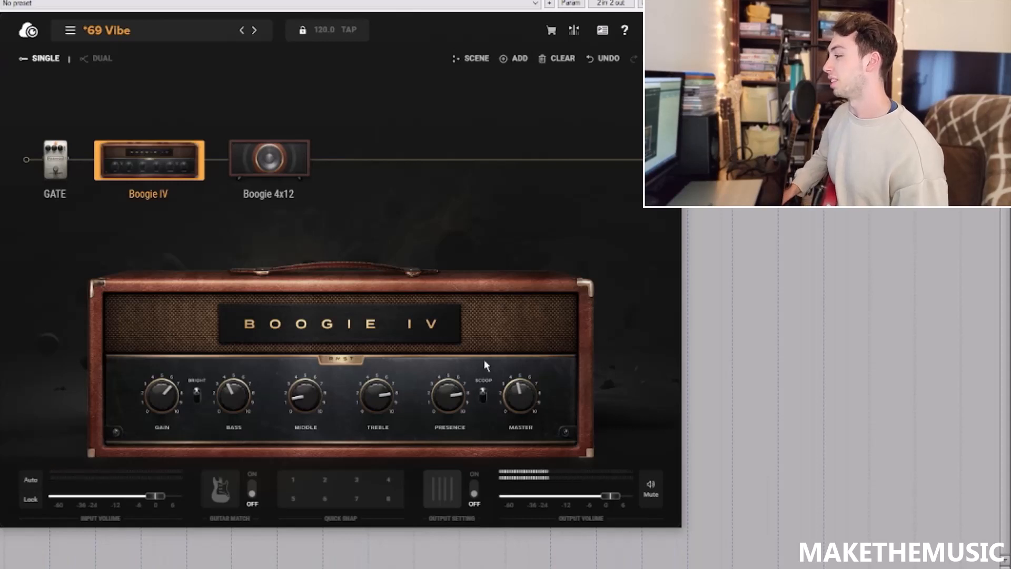
- Add the Matched Tube drive pedal between the gate and the Boogie IV amp and show its controls
{"action": "left_click", "coordinate": [508, 59]}
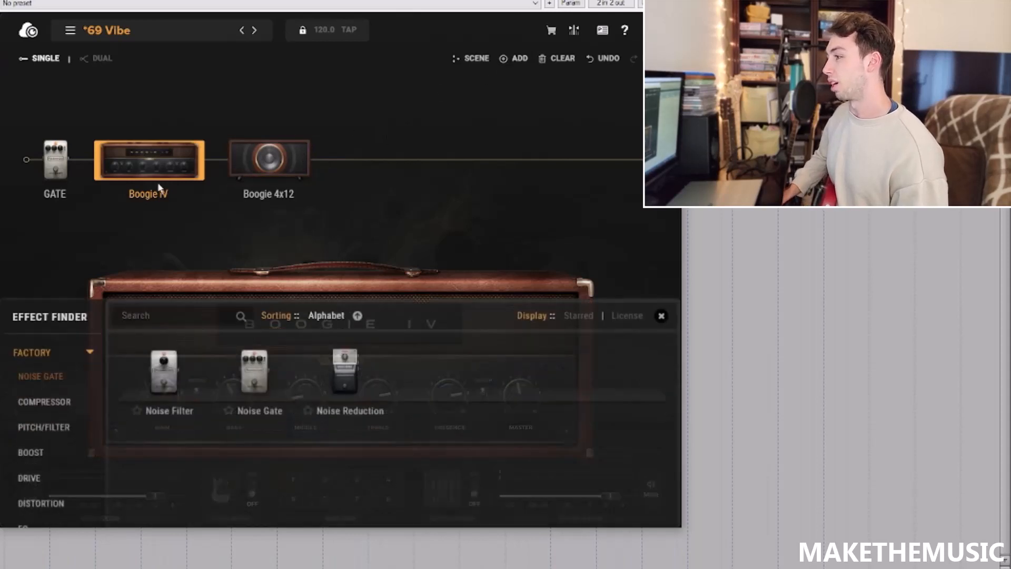
{"action": "left_click", "coordinate": [40, 442]}
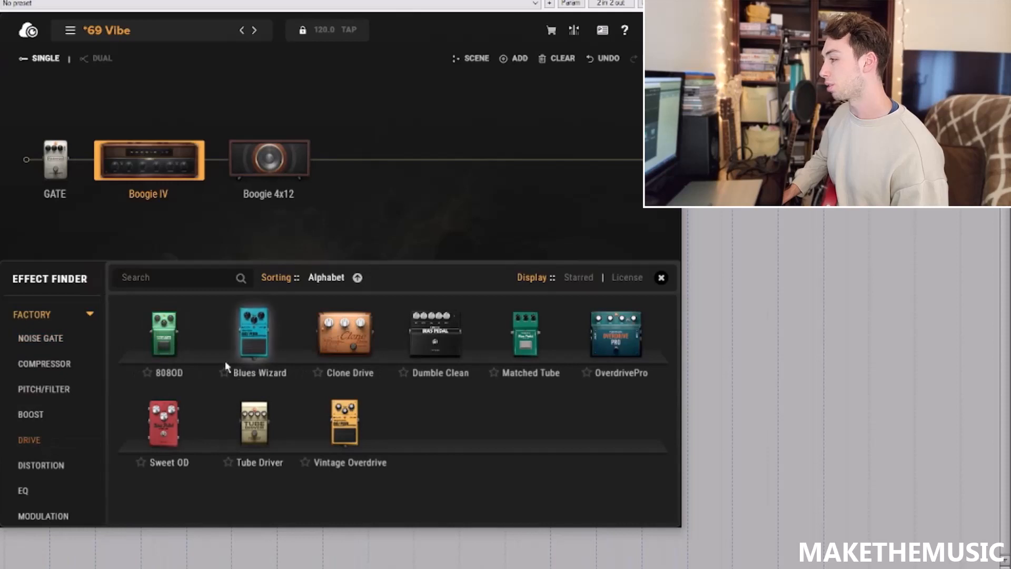
{"action": "left_click_drag", "start_coordinate": [524, 335], "coordinate": [101, 161]}
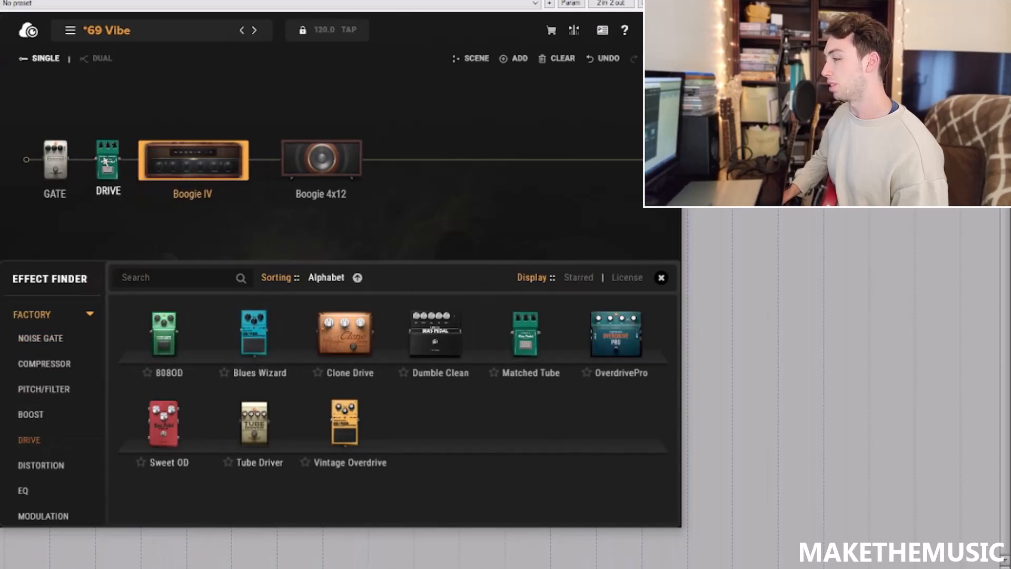
{"action": "left_click", "coordinate": [109, 160]}
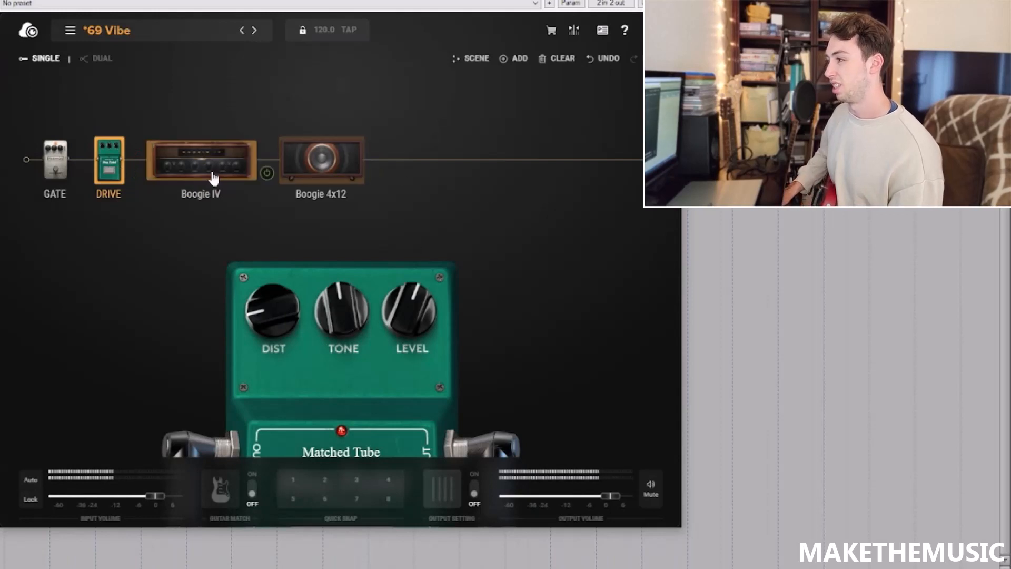
- Set the Boogie IV amp's Gain to 5.5 and return to the drive pedal's controls
{"action": "left_click", "coordinate": [184, 178]}
{"action": "mouse_move", "coordinate": [164, 398]}
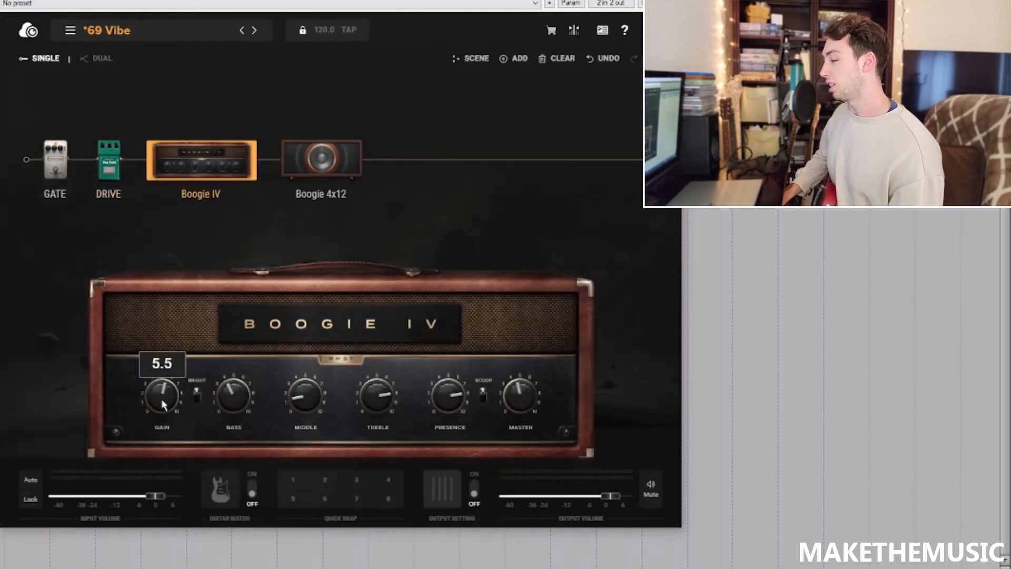
{"action": "left_click", "coordinate": [106, 179]}
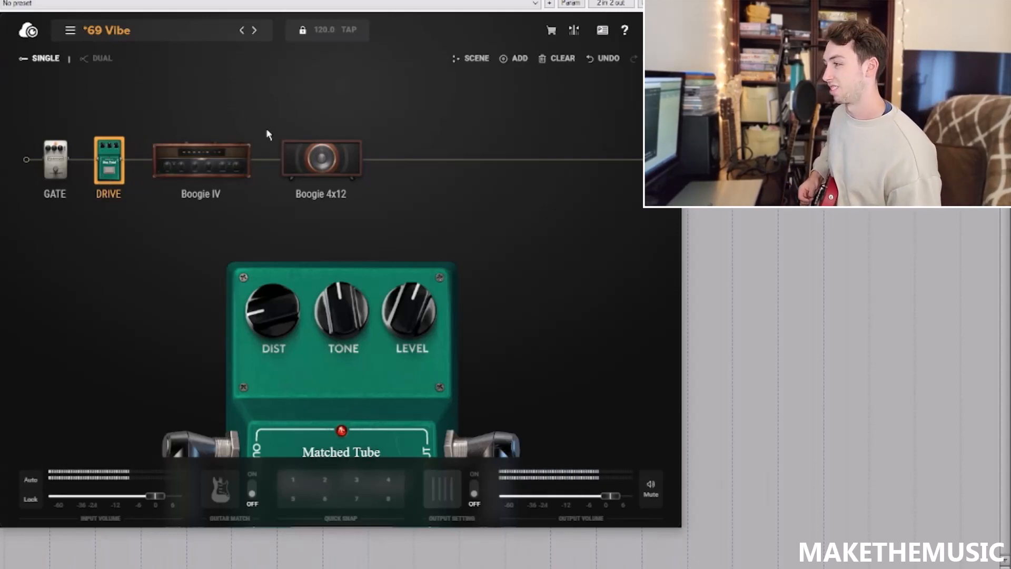
- Replace the Boogie 4x12 cabinet with the four-speaker Plexi 4x12 from the Remaster Series
{"action": "left_click", "coordinate": [230, 159]}
{"action": "left_click", "coordinate": [316, 160]}
{"action": "left_click", "coordinate": [214, 165]}
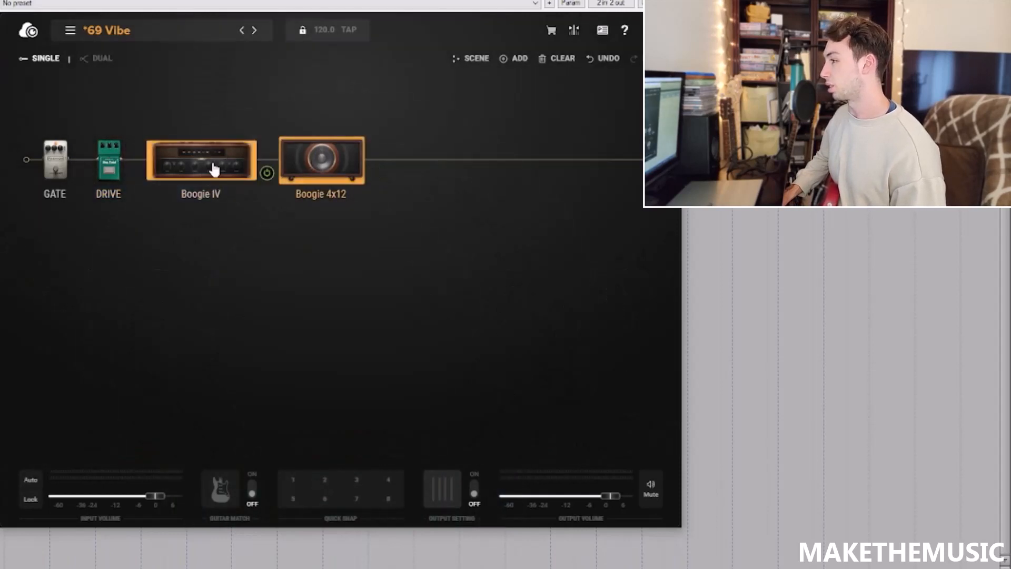
{"action": "left_click", "coordinate": [306, 166]}
{"action": "right_click", "coordinate": [308, 165]}
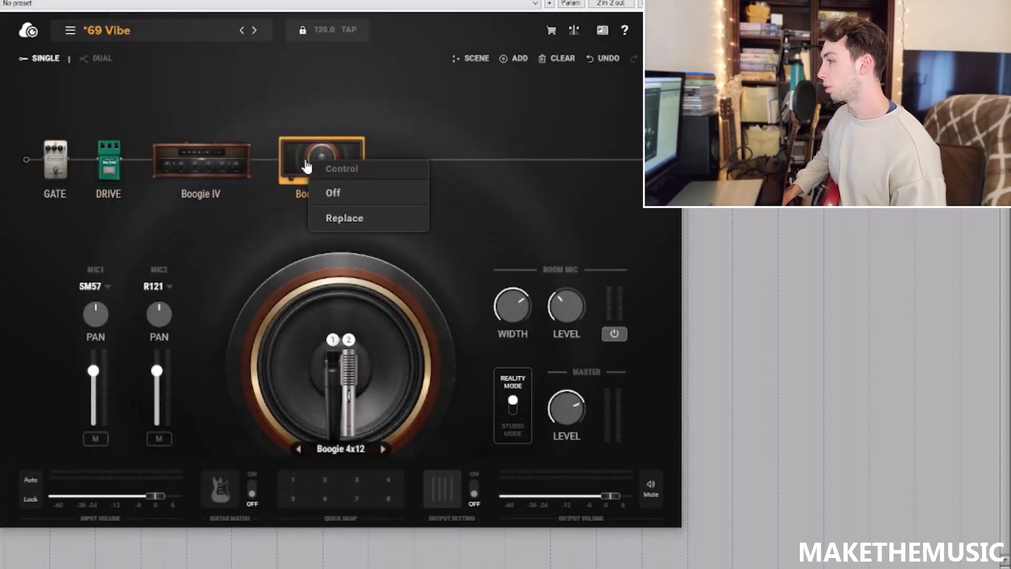
{"action": "left_click", "coordinate": [380, 220]}
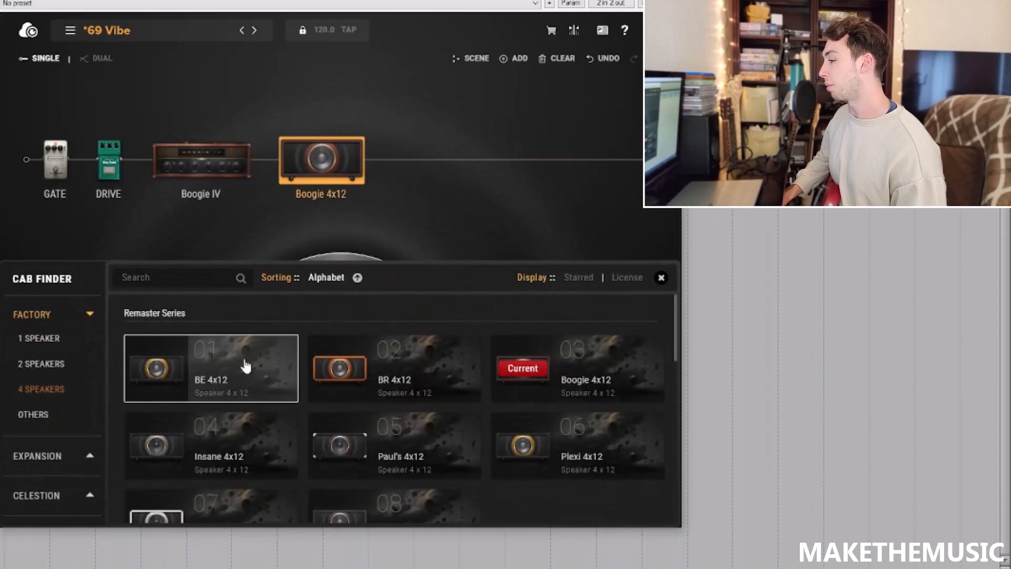
{"action": "scroll", "coordinate": [316, 367], "scroll_direction": "down", "scroll_amount": 2}
{"action": "left_click", "coordinate": [589, 389]}
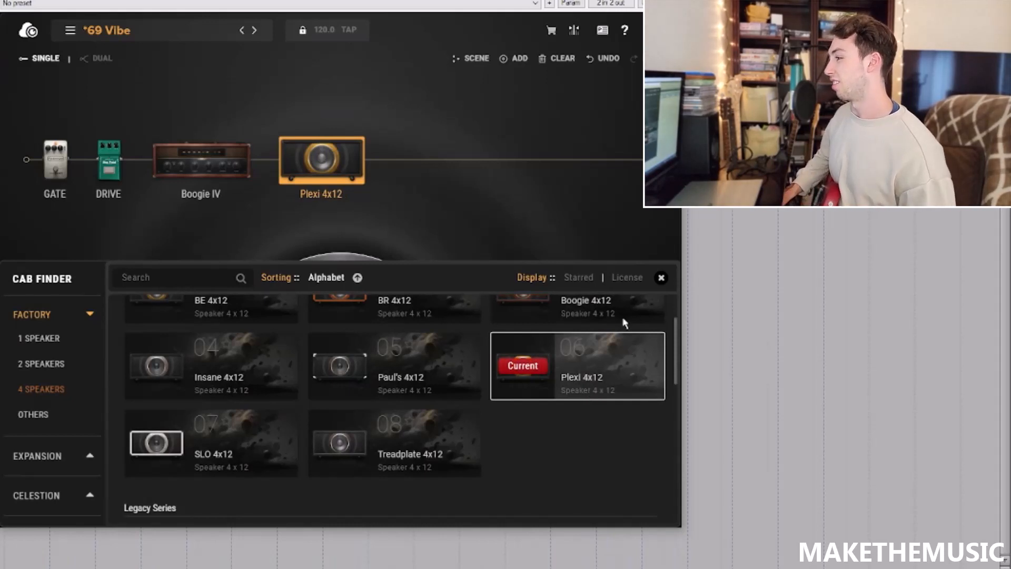
{"action": "left_click", "coordinate": [659, 280]}
- Set the Plexi cabinet's R121 mic level to -3.6 dB and lower the cabinet's master level slightly
{"action": "left_click", "coordinate": [220, 178]}
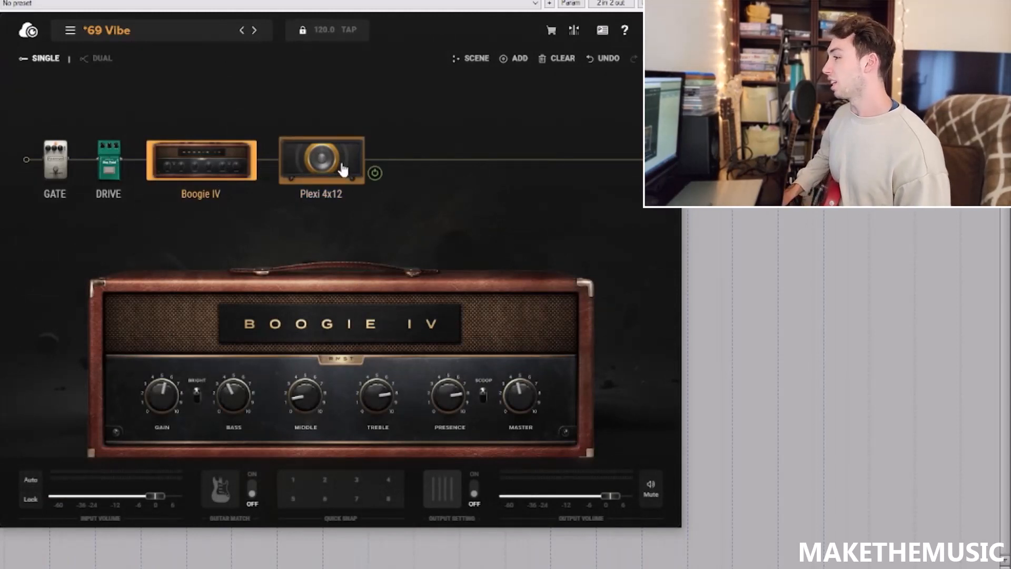
{"action": "left_click", "coordinate": [322, 159]}
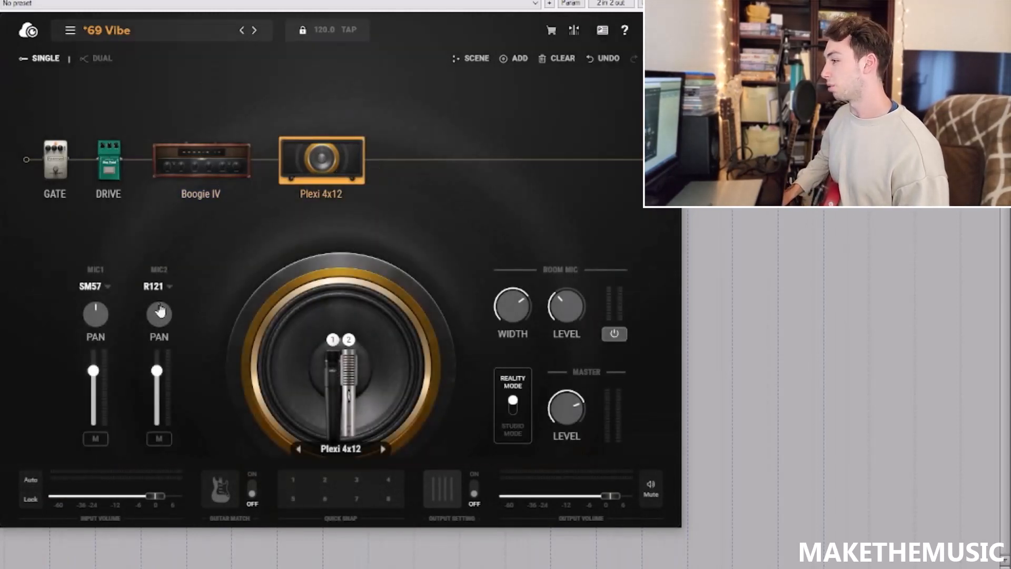
{"action": "left_click_drag", "start_coordinate": [157, 370], "coordinate": [157, 419]}
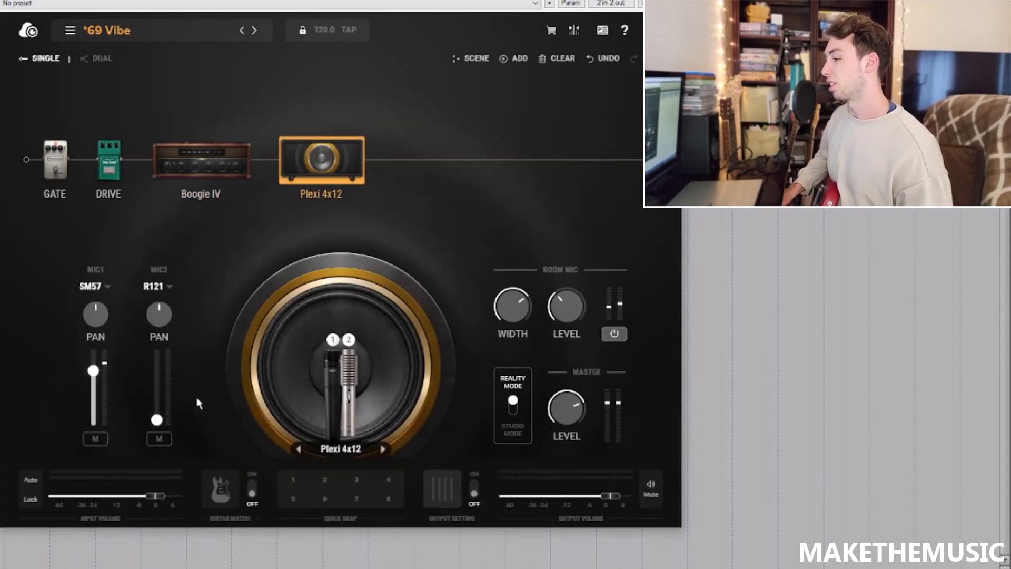
{"action": "left_click_drag", "start_coordinate": [156, 420], "coordinate": [157, 388]}
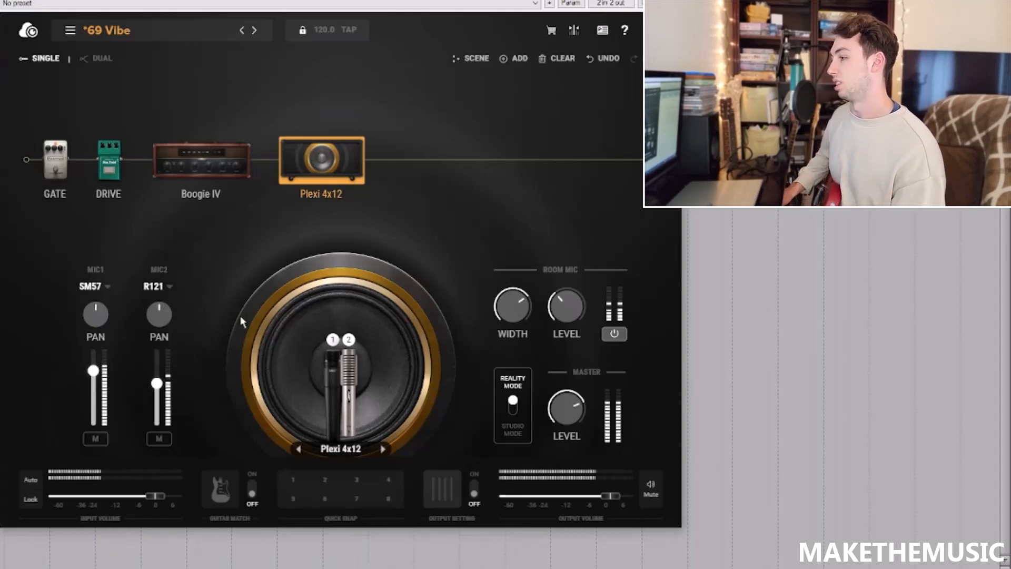
{"action": "left_click_drag", "start_coordinate": [157, 383], "coordinate": [157, 374]}
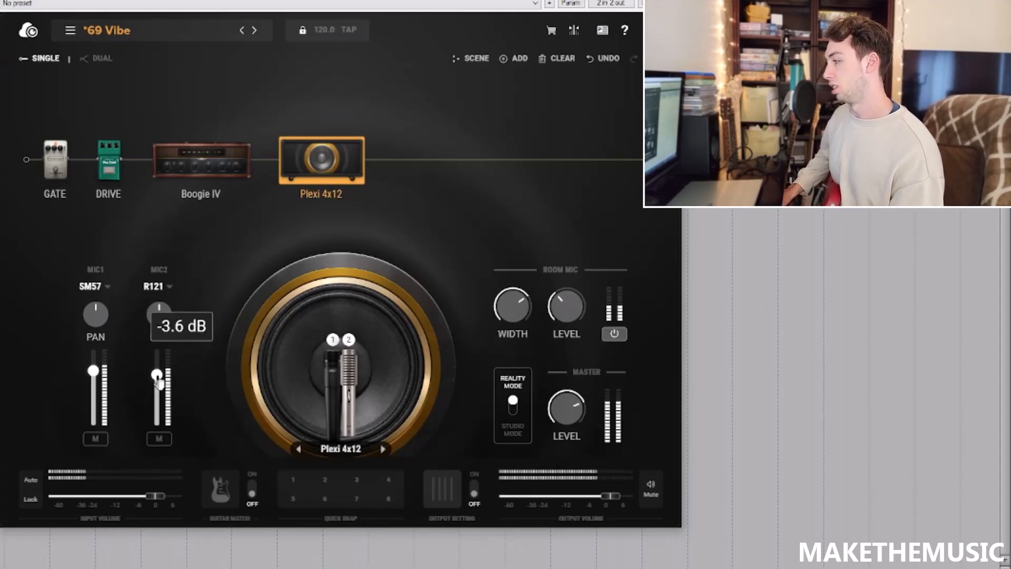
{"action": "mouse_move", "coordinate": [580, 409]}
{"action": "left_click_drag", "start_coordinate": [579, 410], "coordinate": [567, 411]}
{"action": "left_click", "coordinate": [226, 169]}
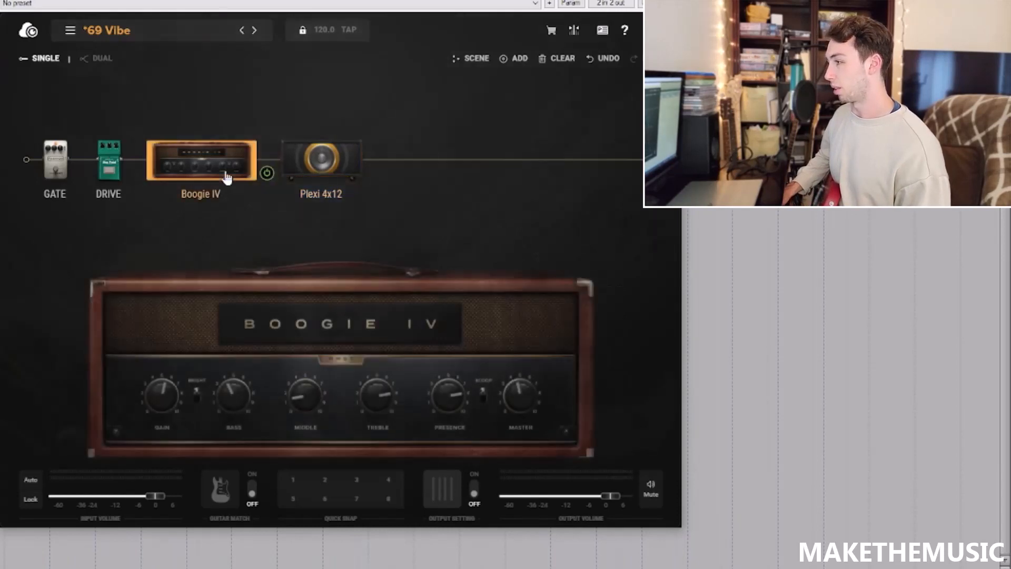
{"action": "left_click", "coordinate": [319, 155]}
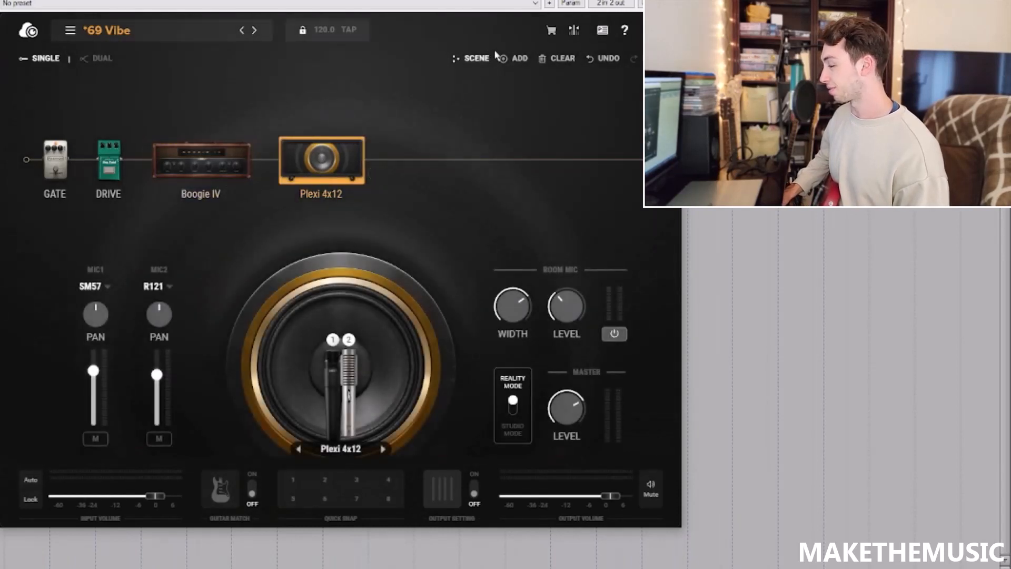
{"action": "left_click", "coordinate": [251, 173]}
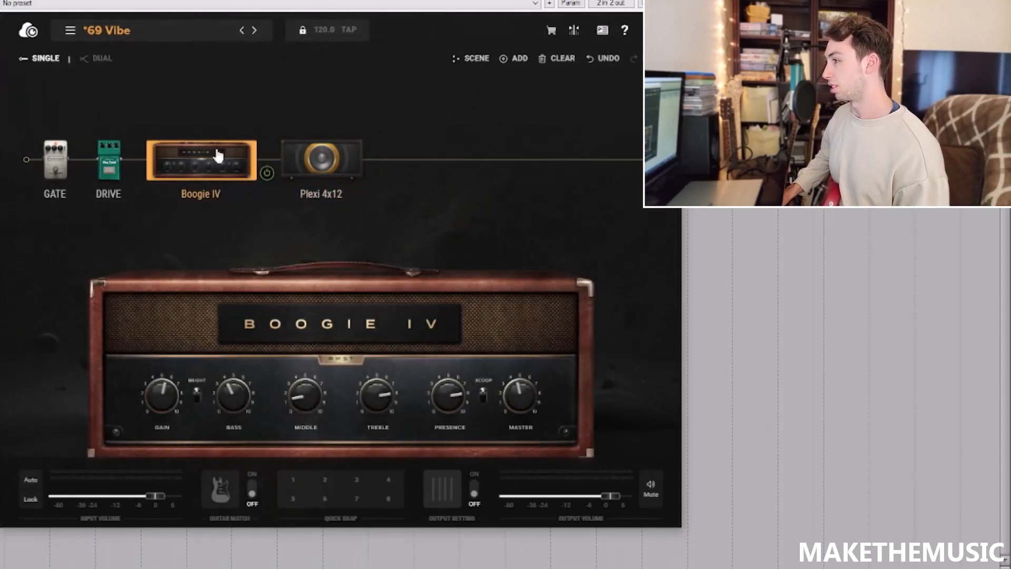
{"action": "right_click", "coordinate": [209, 162]}
{"action": "left_click", "coordinate": [420, 242]}
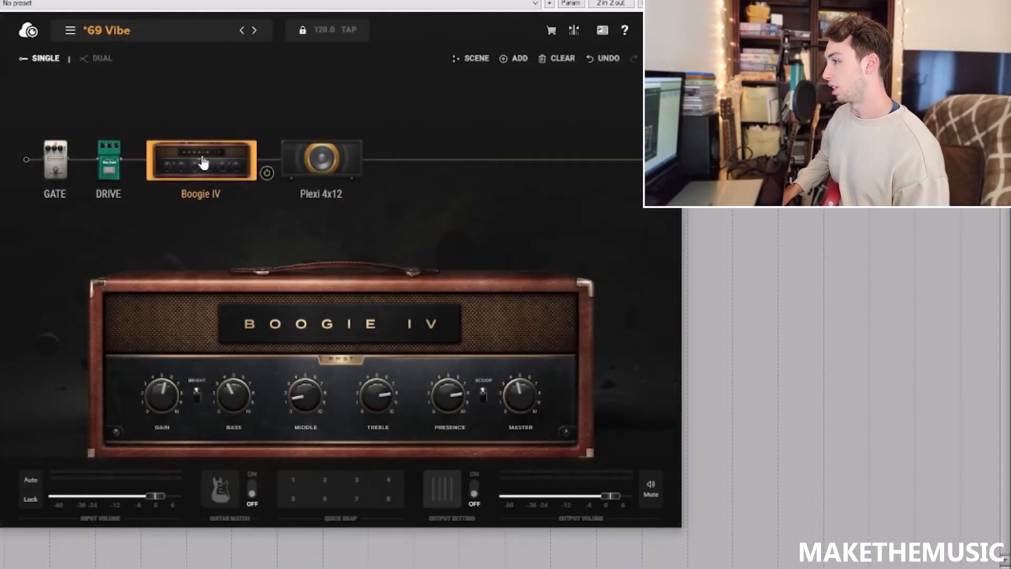
- Switch the signal chain to dual paths and replace the second path's Boogie IV with the high-gain Treadplate amp from the Remaster Series
{"action": "left_click", "coordinate": [99, 60]}
{"action": "left_click", "coordinate": [308, 216]}
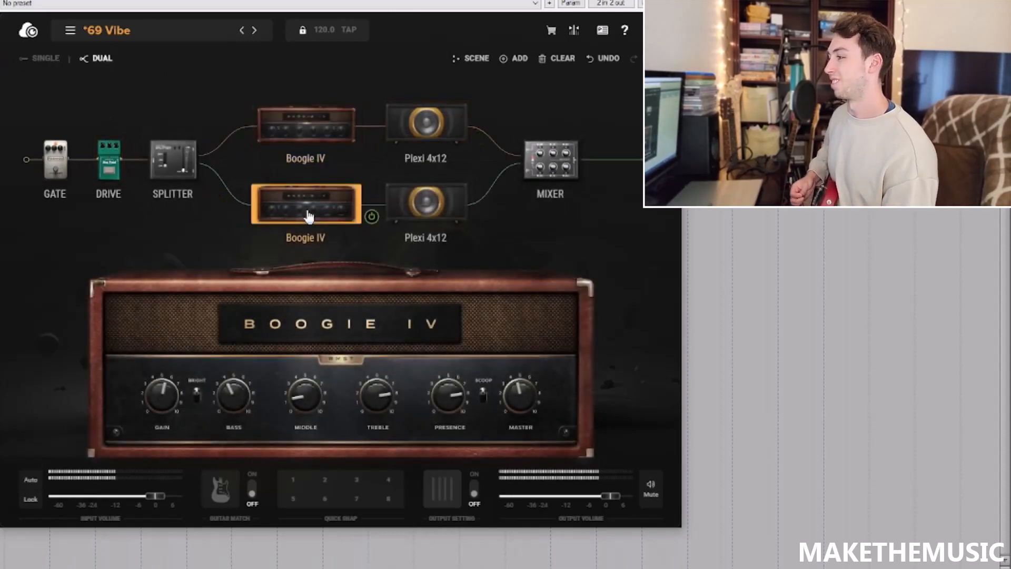
{"action": "right_click", "coordinate": [308, 216]}
{"action": "left_click", "coordinate": [284, 240]}
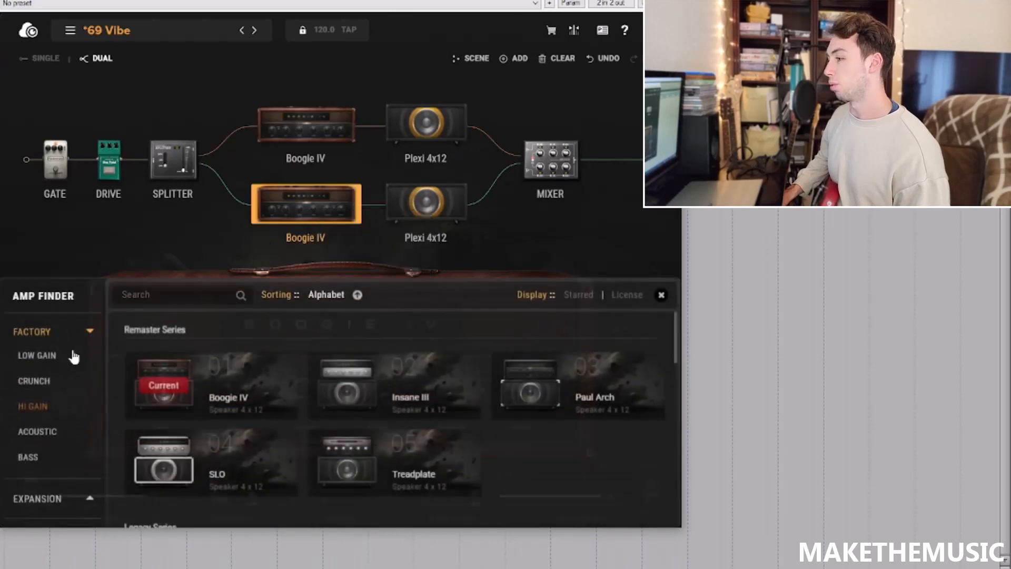
{"action": "scroll", "coordinate": [295, 406], "scroll_direction": "down", "scroll_amount": 3}
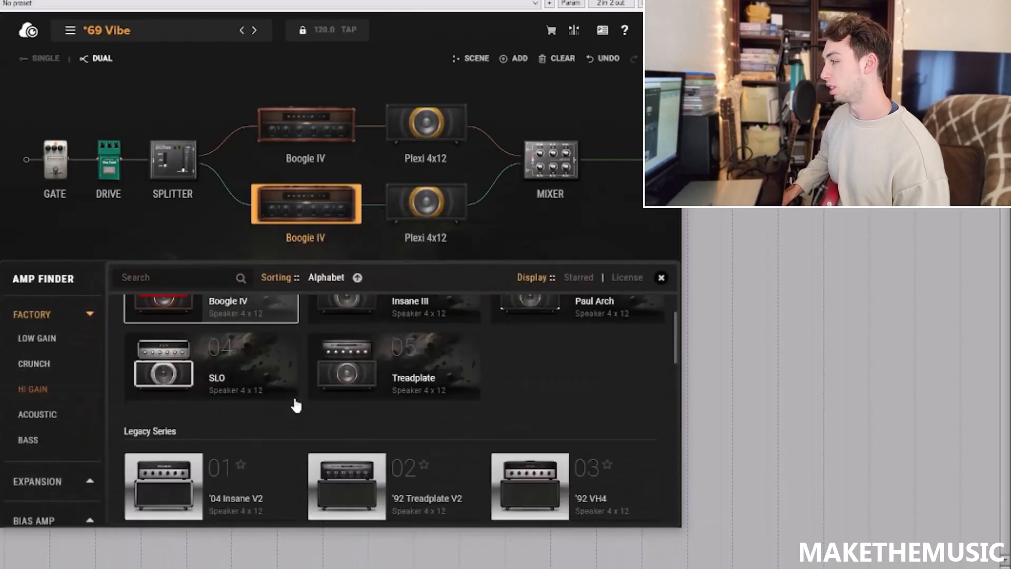
{"action": "scroll", "coordinate": [293, 406], "scroll_direction": "up", "scroll_amount": 3}
{"action": "left_click", "coordinate": [37, 363]}
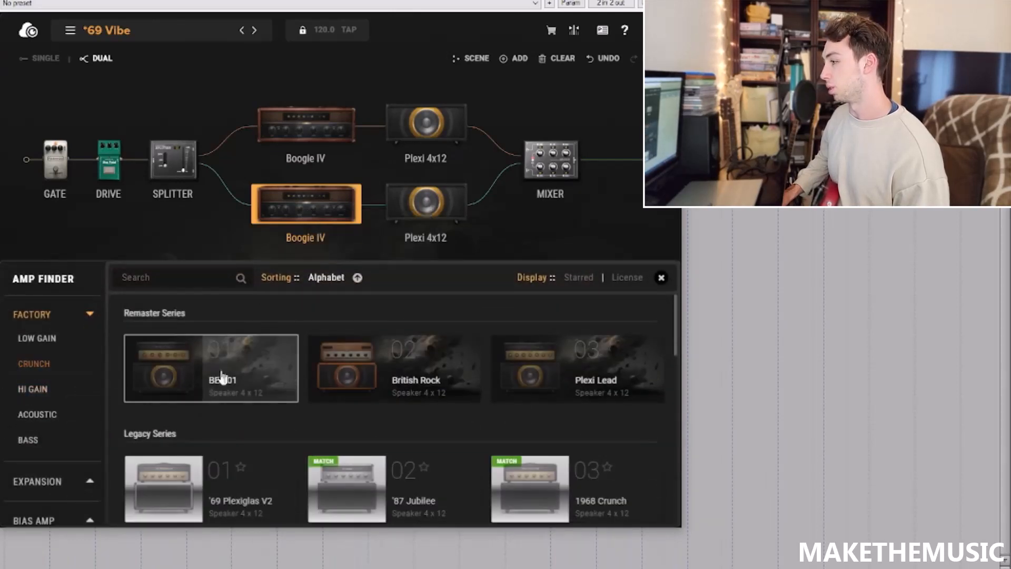
{"action": "left_click", "coordinate": [63, 383]}
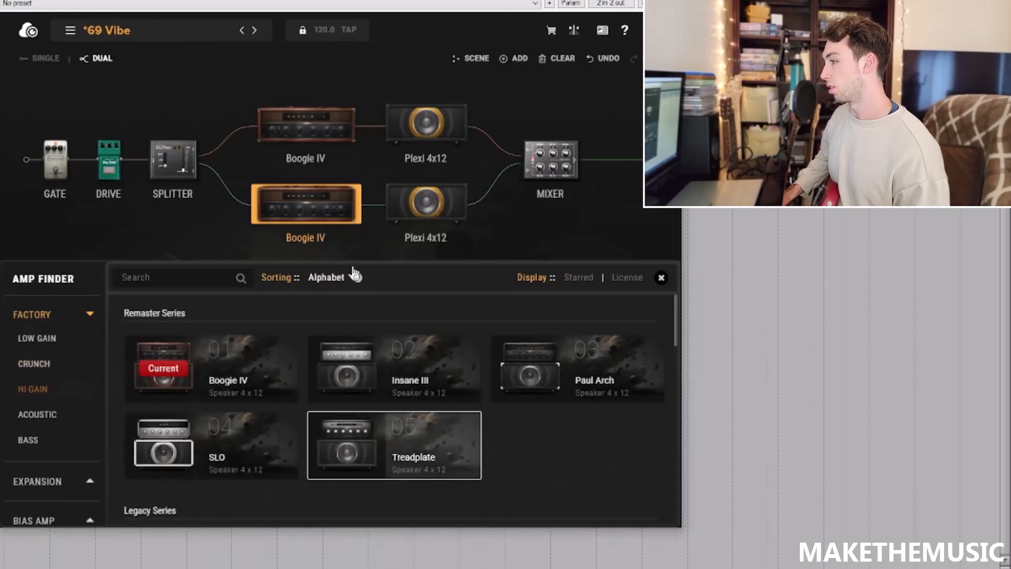
{"action": "left_click", "coordinate": [317, 210]}
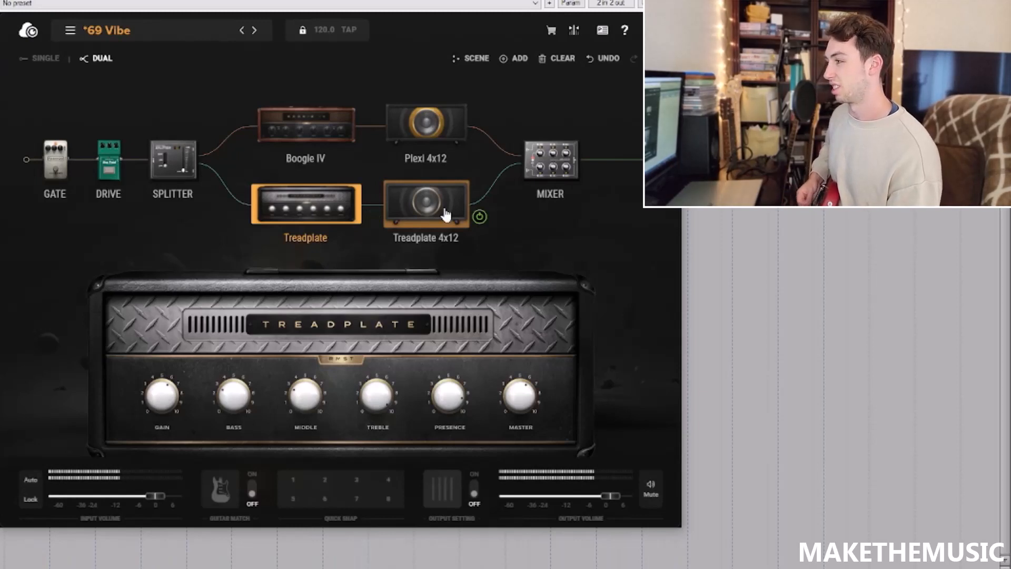
- Lower the mixer's channel 2 level to about -4.1 dB
{"action": "left_click", "coordinate": [538, 156]}
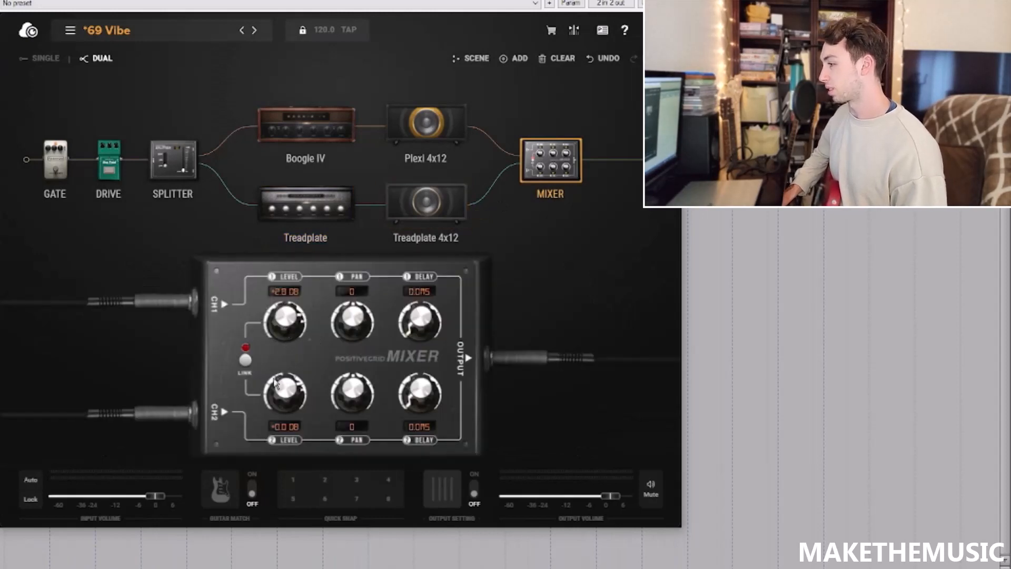
{"action": "left_click_drag", "start_coordinate": [275, 383], "coordinate": [281, 401]}
- Replace the second path's Treadplate 4x12 cabinet with the four-speaker Boogie 4x12 from the Remaster Series
{"action": "left_click", "coordinate": [337, 210]}
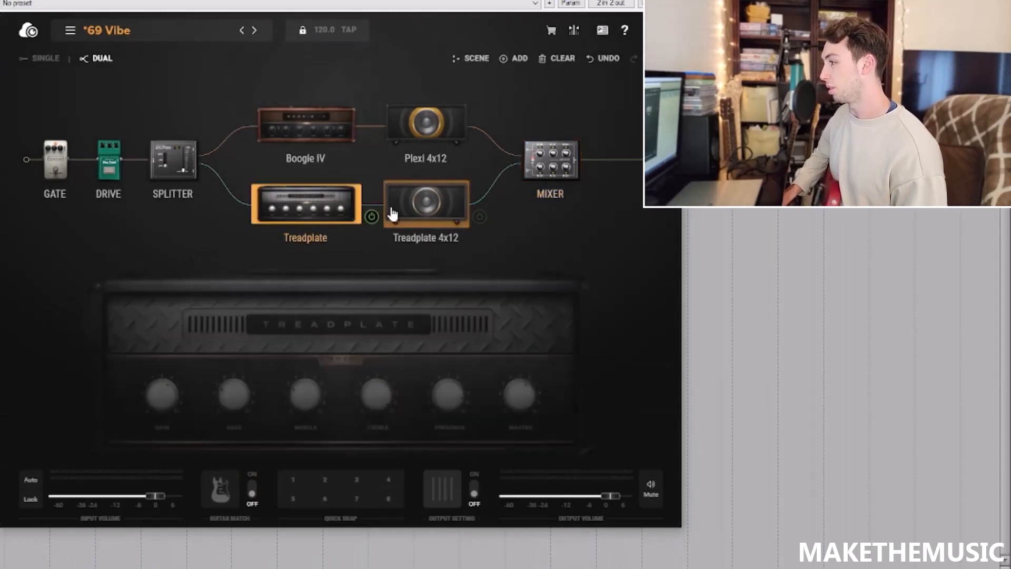
{"action": "right_click", "coordinate": [399, 209]}
{"action": "left_click", "coordinate": [426, 261]}
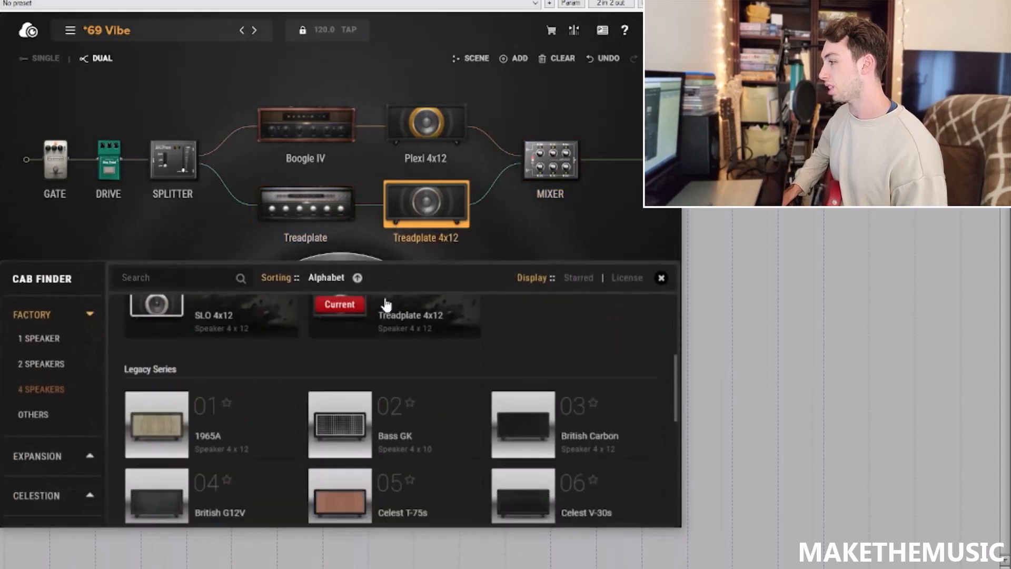
{"action": "scroll", "coordinate": [367, 342], "scroll_direction": "up", "scroll_amount": 5}
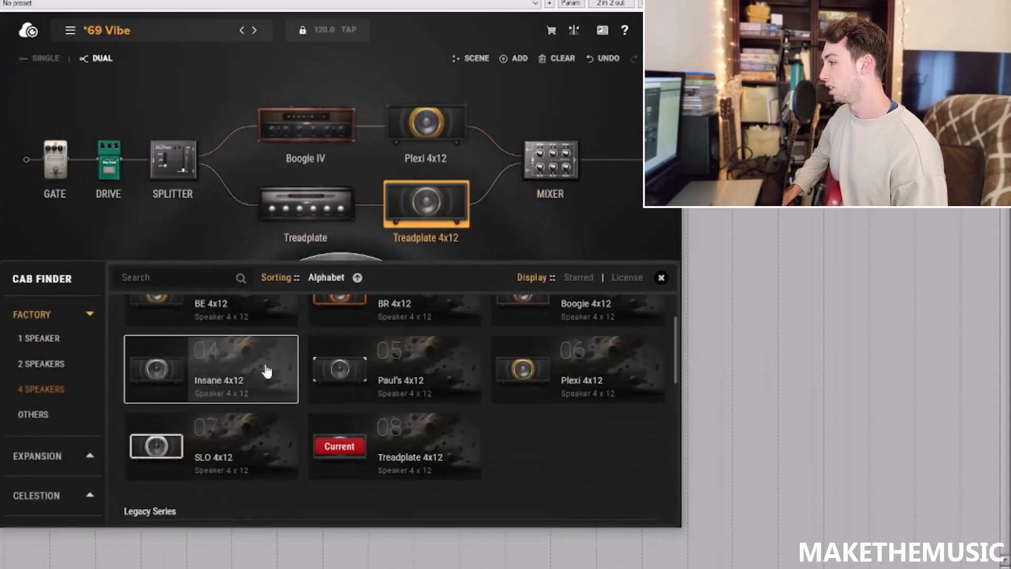
{"action": "left_click", "coordinate": [493, 373]}
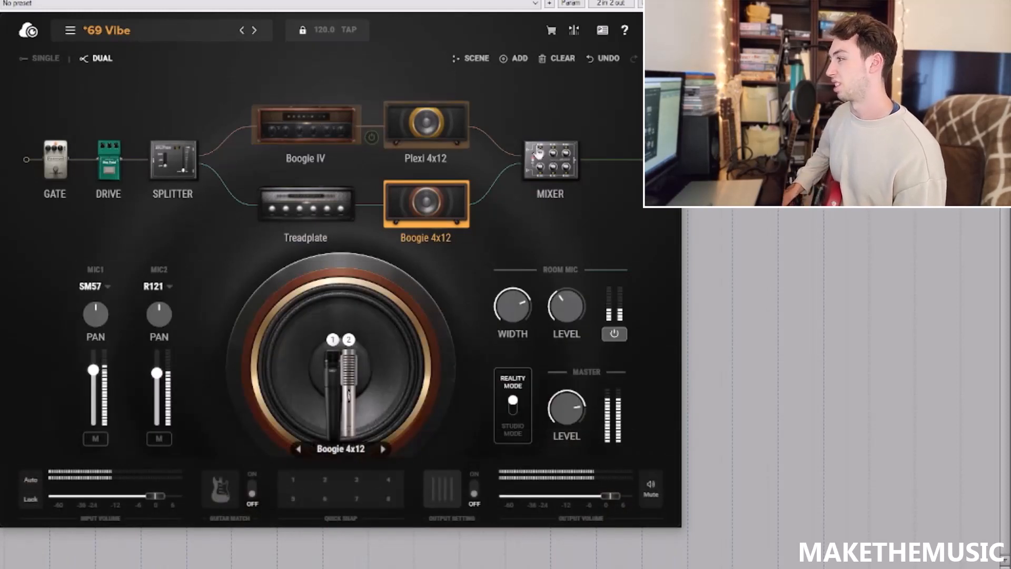
- Rebalance the mixer with the channel 1 level at +8.2 dB and the channel 2 level at -9.8 dB
{"action": "left_click", "coordinate": [550, 159]}
{"action": "left_click_drag", "start_coordinate": [291, 320], "coordinate": [292, 317]}
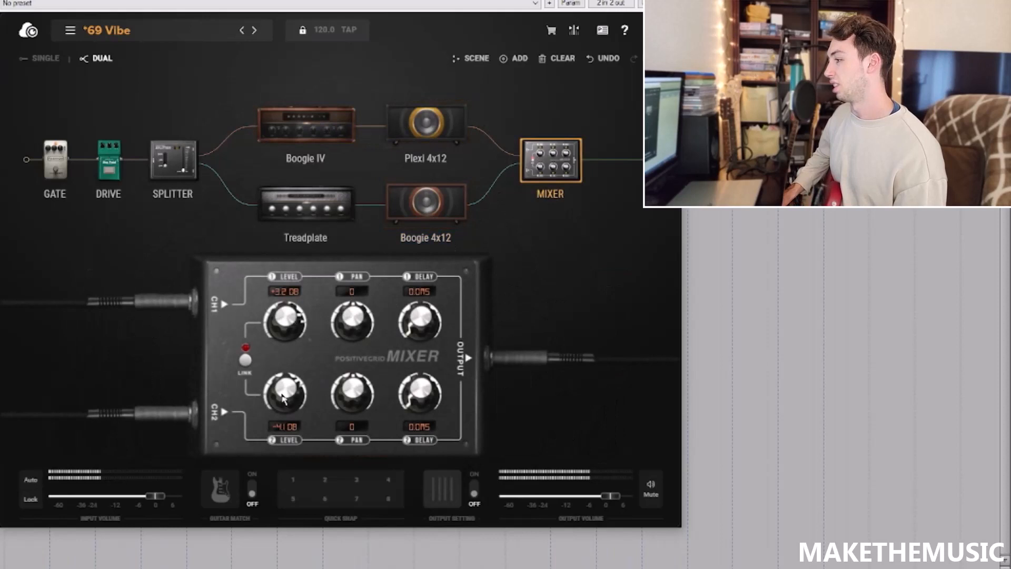
{"action": "left_click_drag", "start_coordinate": [283, 399], "coordinate": [286, 402]}
{"action": "left_click_drag", "start_coordinate": [287, 319], "coordinate": [288, 315]}
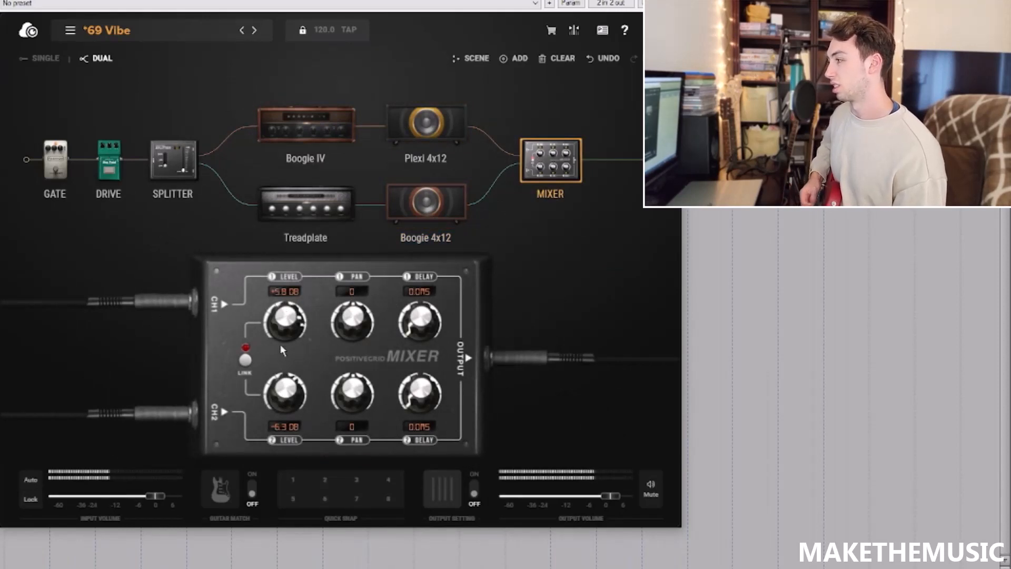
{"action": "left_click_drag", "start_coordinate": [282, 386], "coordinate": [282, 390]}
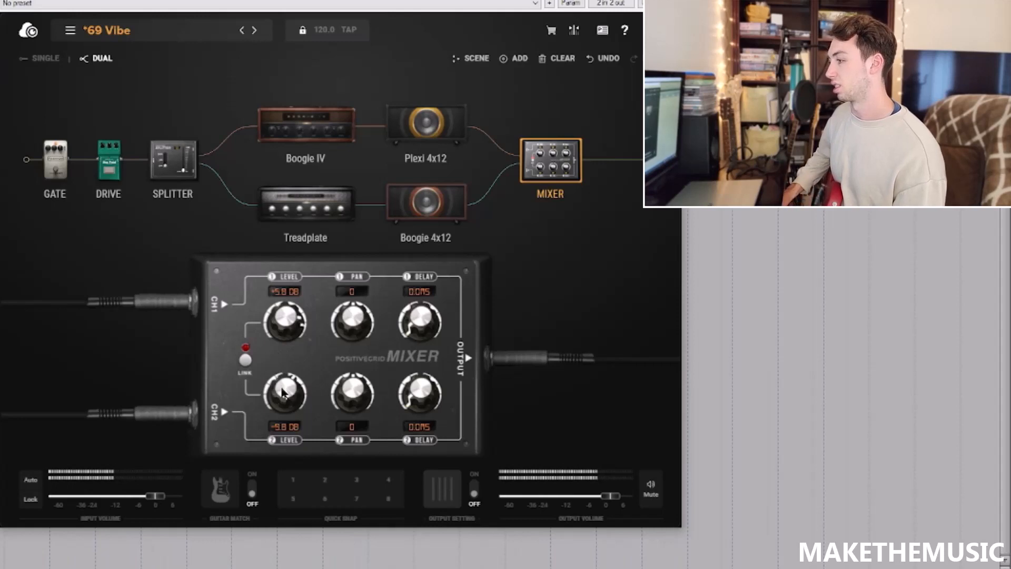
{"action": "left_click_drag", "start_coordinate": [288, 347], "coordinate": [290, 326]}
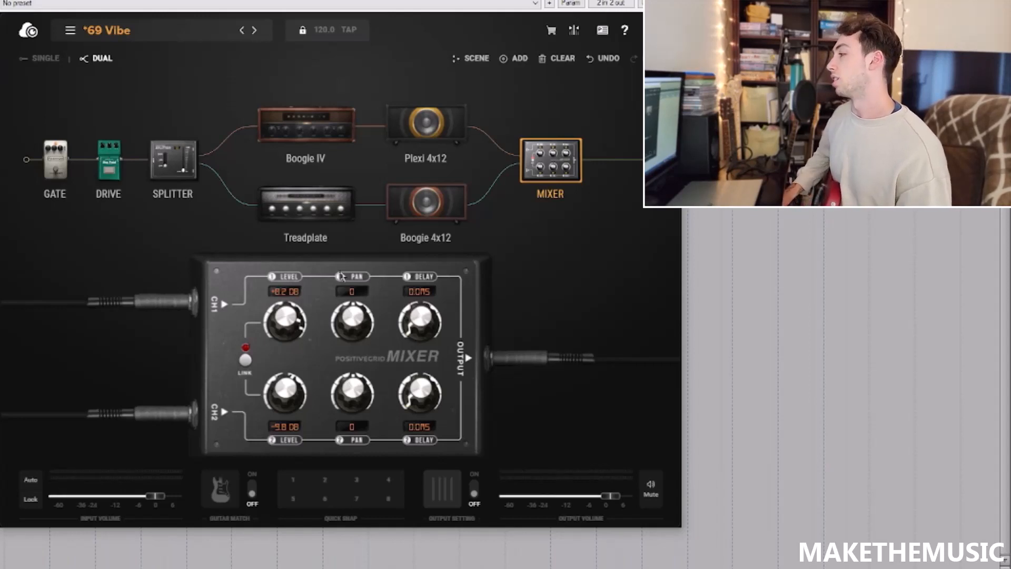
- Add the EQ10 rack equalizer after the mixer and show its controls
{"action": "left_click", "coordinate": [344, 125]}
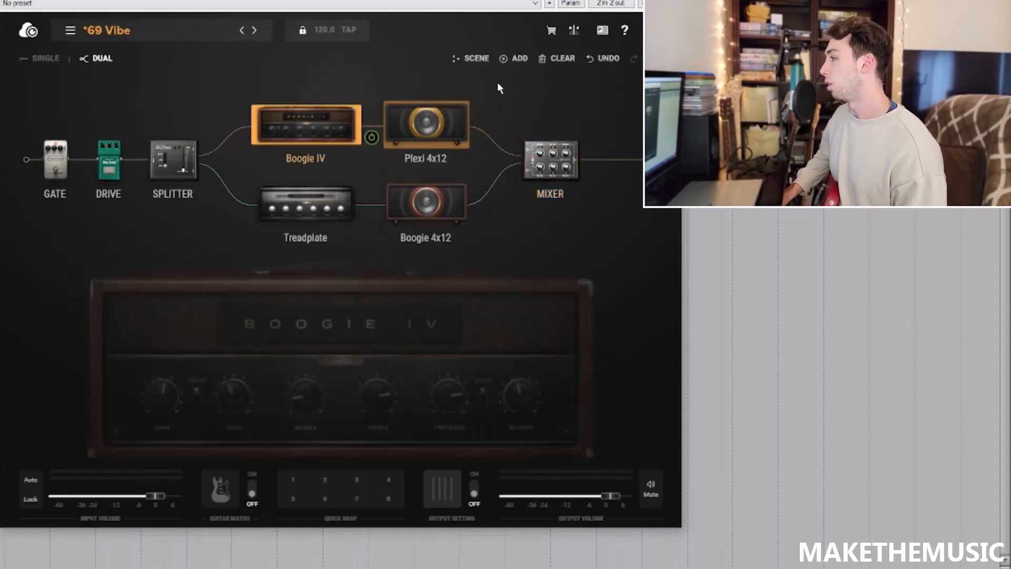
{"action": "left_click", "coordinate": [513, 59]}
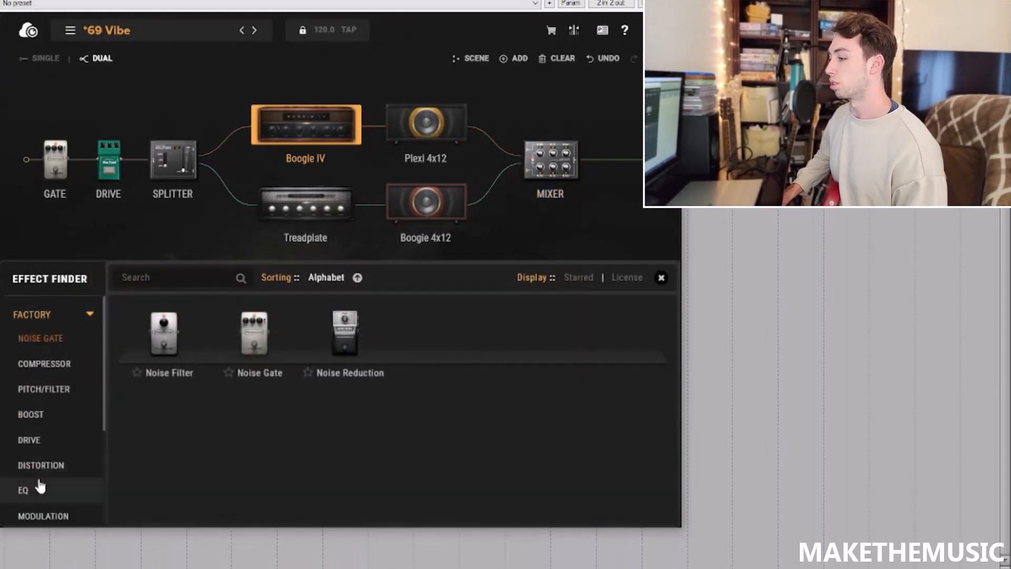
{"action": "left_click", "coordinate": [31, 489]}
{"action": "left_click_drag", "start_coordinate": [211, 483], "coordinate": [625, 155]}
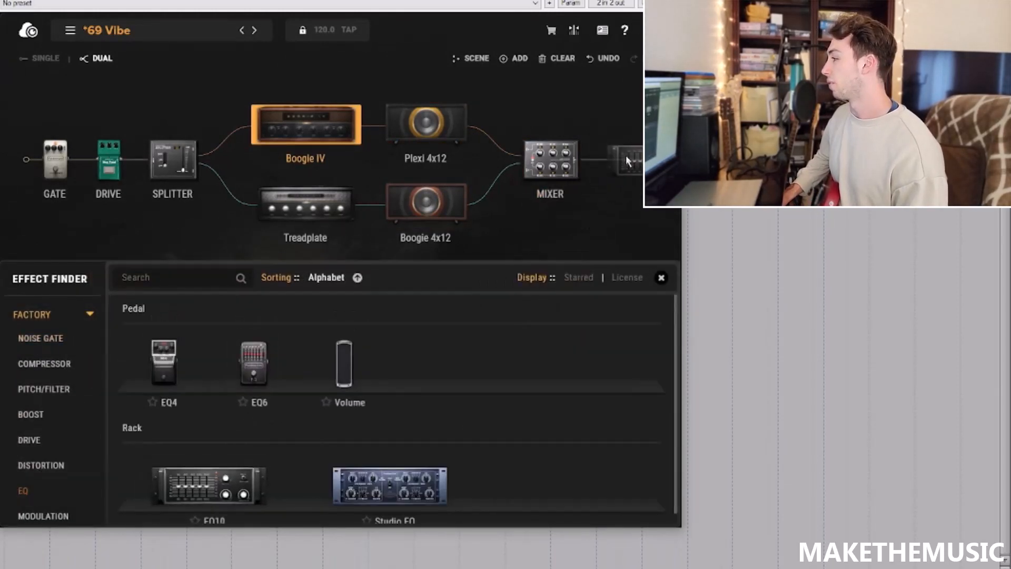
{"action": "left_click", "coordinate": [634, 171]}
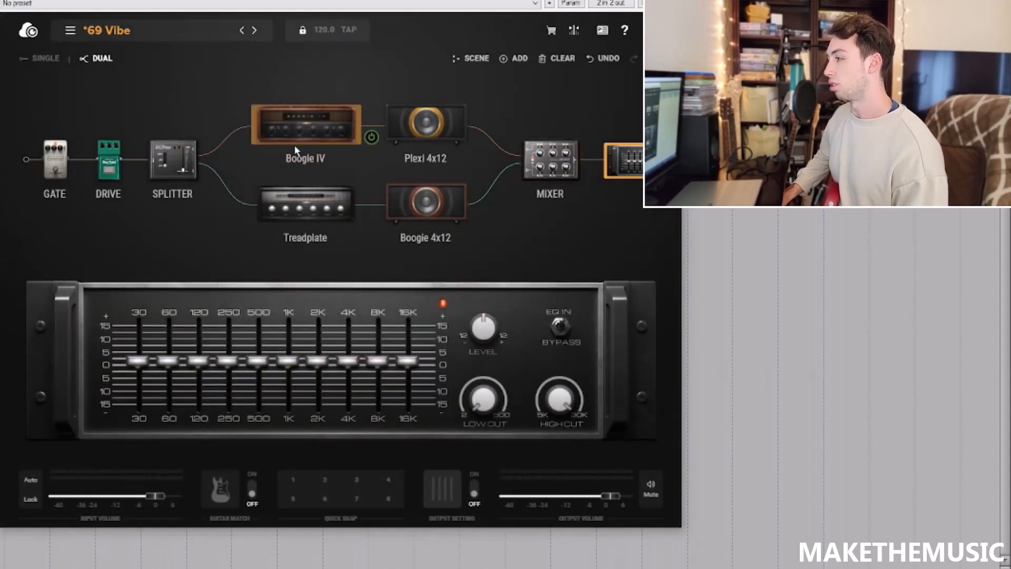
- Raise the Boogie IV amp's Bass and Treble slightly and set its Presence to 8.3
{"action": "left_click", "coordinate": [305, 205]}
{"action": "mouse_move", "coordinate": [309, 392]}
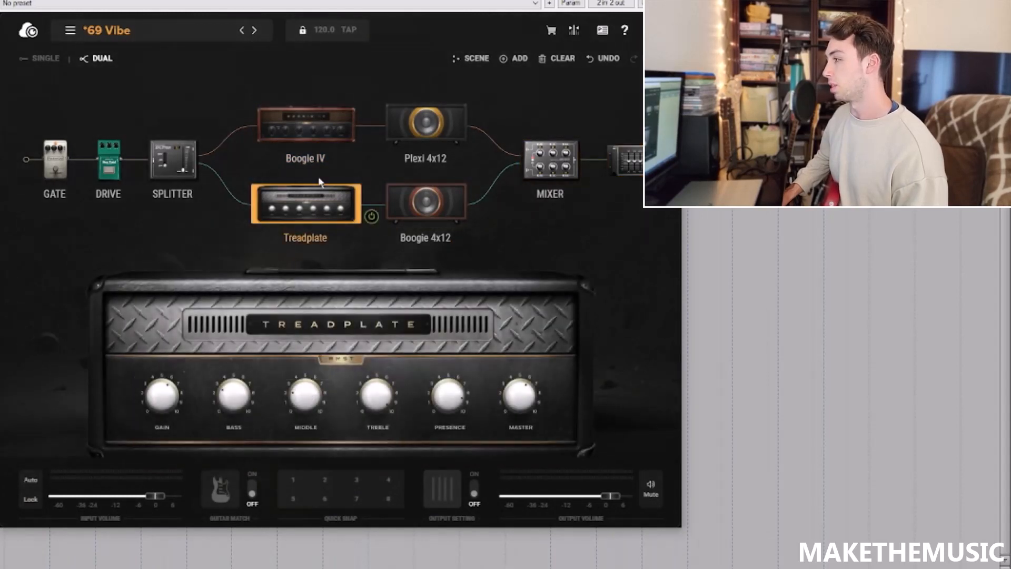
{"action": "left_click", "coordinate": [318, 128]}
{"action": "mouse_move", "coordinate": [239, 392]}
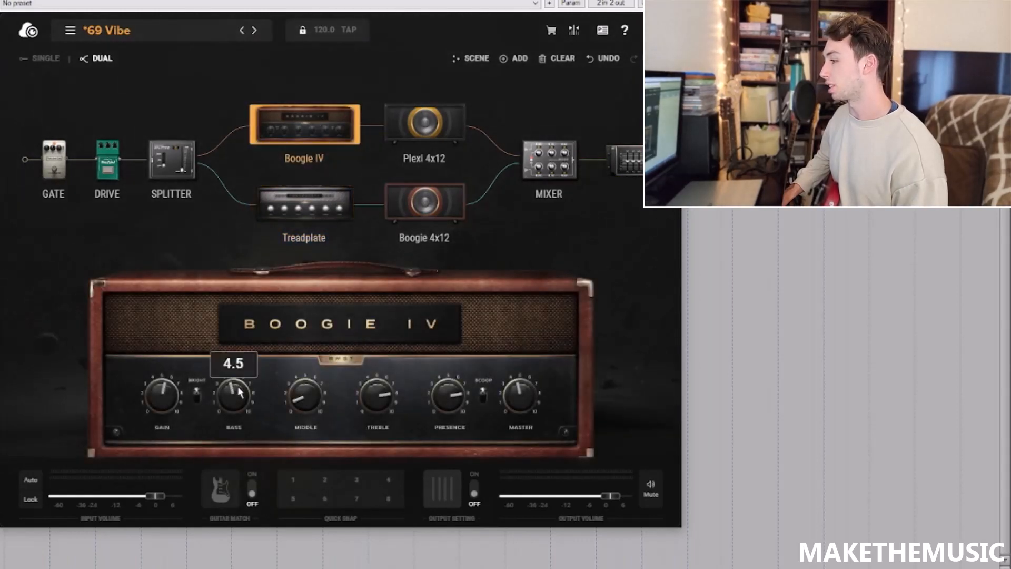
{"action": "mouse_move", "coordinate": [436, 394]}
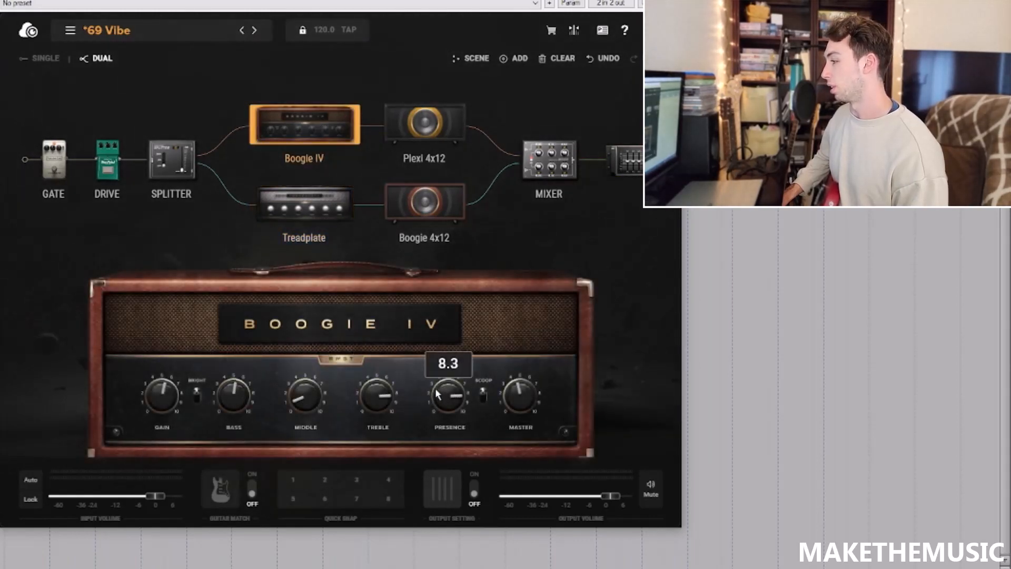
- Raise the low cut and lower the high cut on the EQ10 rack after the mixer
{"action": "left_click", "coordinate": [621, 163]}
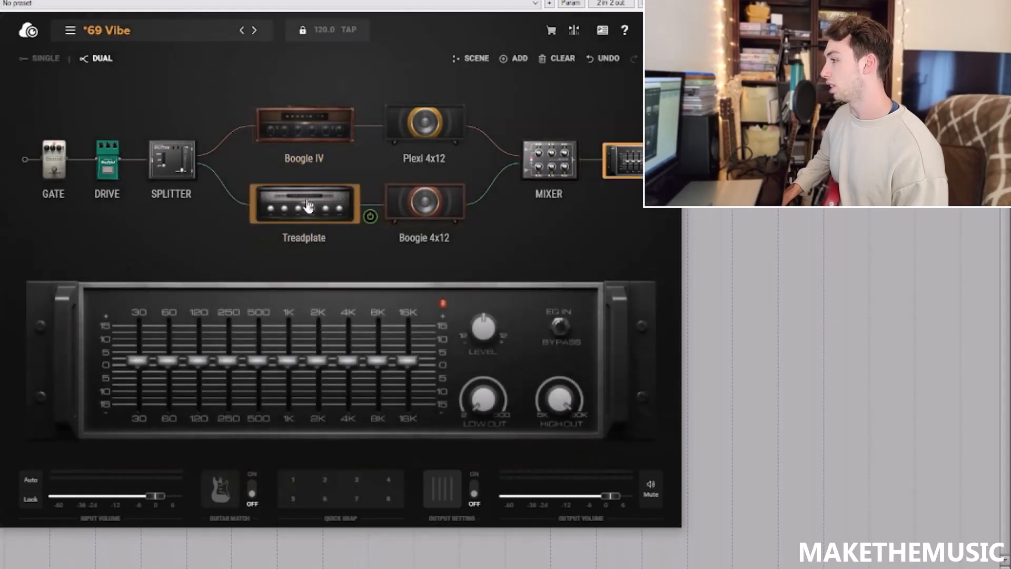
{"action": "left_click", "coordinate": [310, 206]}
{"action": "left_click", "coordinate": [619, 169]}
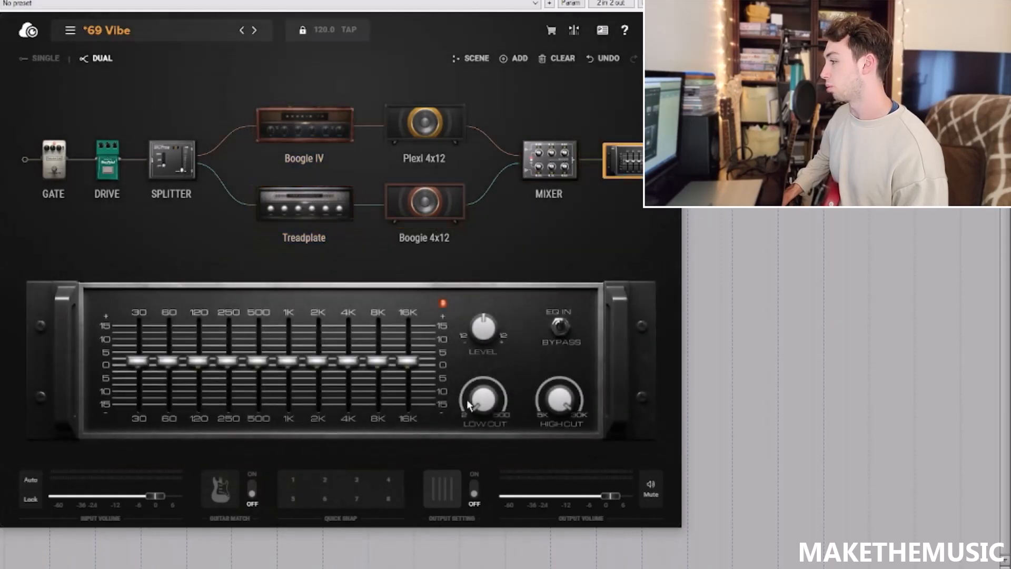
{"action": "mouse_move", "coordinate": [473, 401]}
{"action": "left_click_drag", "start_coordinate": [472, 395], "coordinate": [469, 395]}
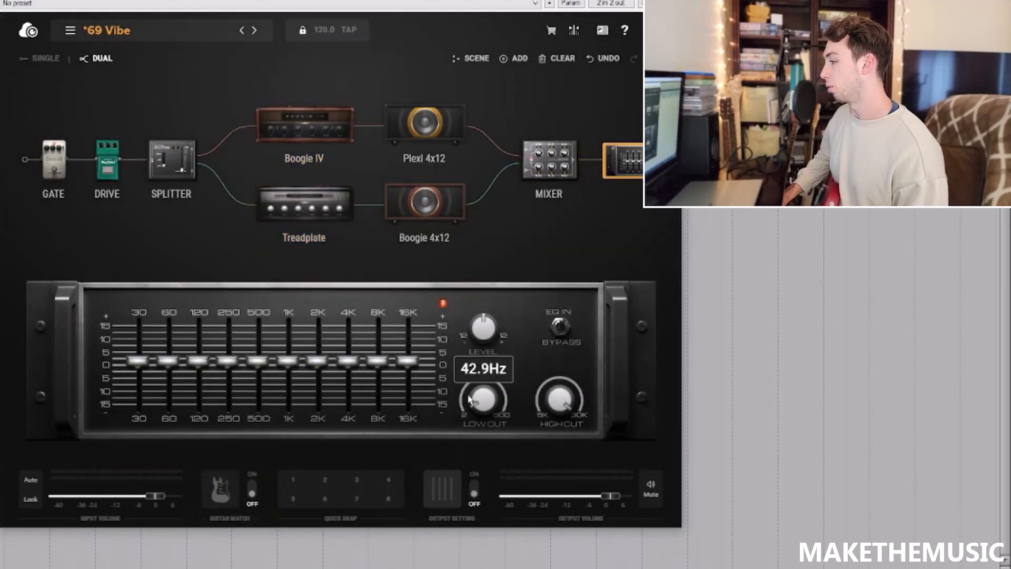
{"action": "left_click_drag", "start_coordinate": [560, 406], "coordinate": [559, 440]}
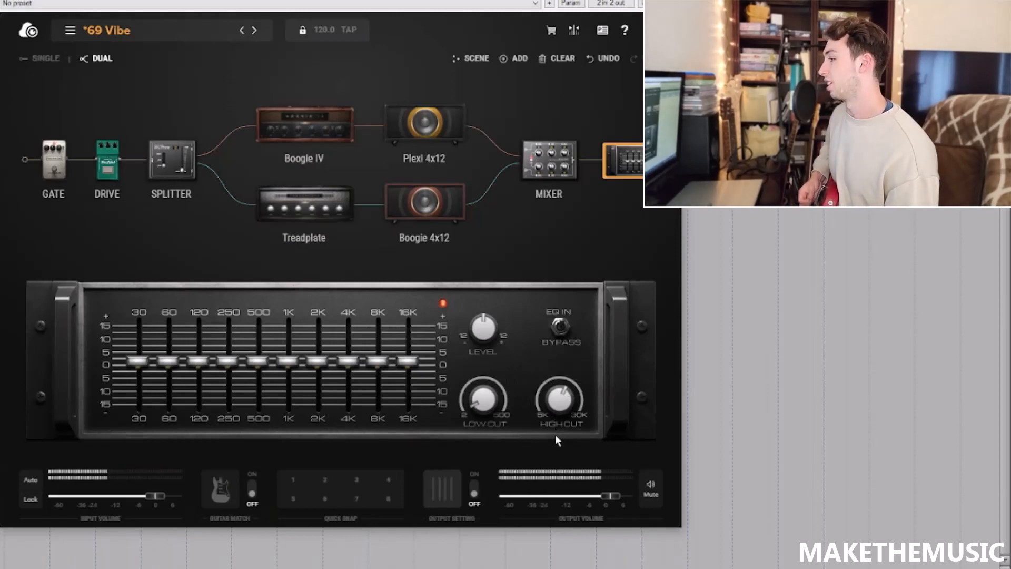
- Boost the EQ10's 120, 250, 4K, 8K and 16K bands and cut its 500 and 1K bands slightly
{"action": "left_click_drag", "start_coordinate": [258, 360], "coordinate": [383, 354]}
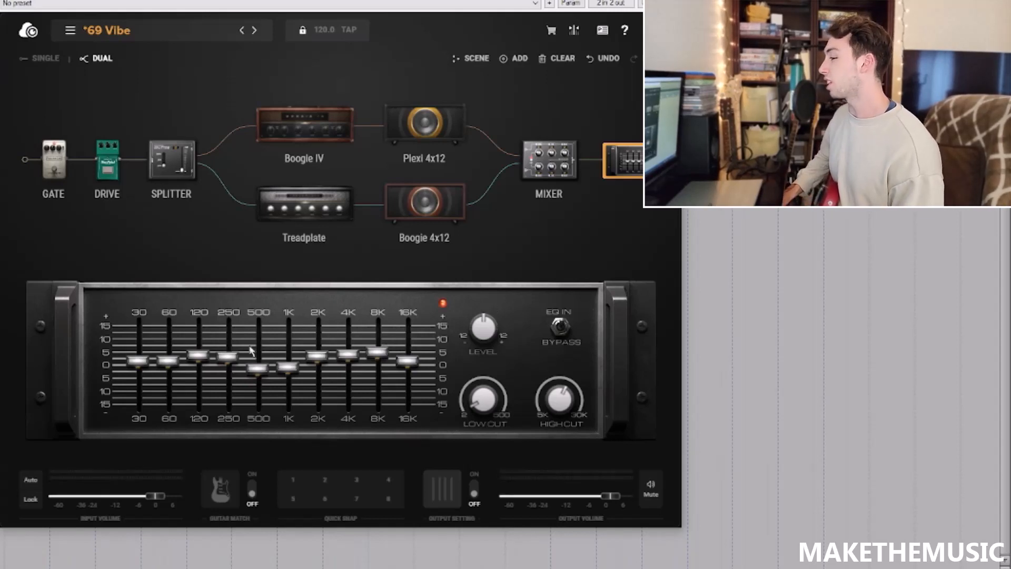
{"action": "left_click_drag", "start_coordinate": [232, 360], "coordinate": [207, 353]}
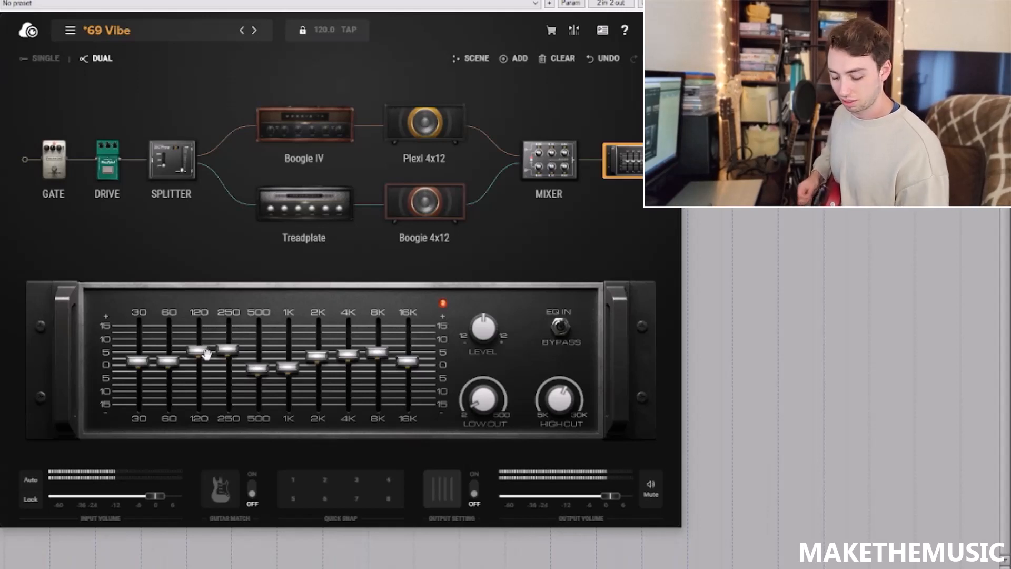
{"action": "left_click", "coordinate": [312, 205]}
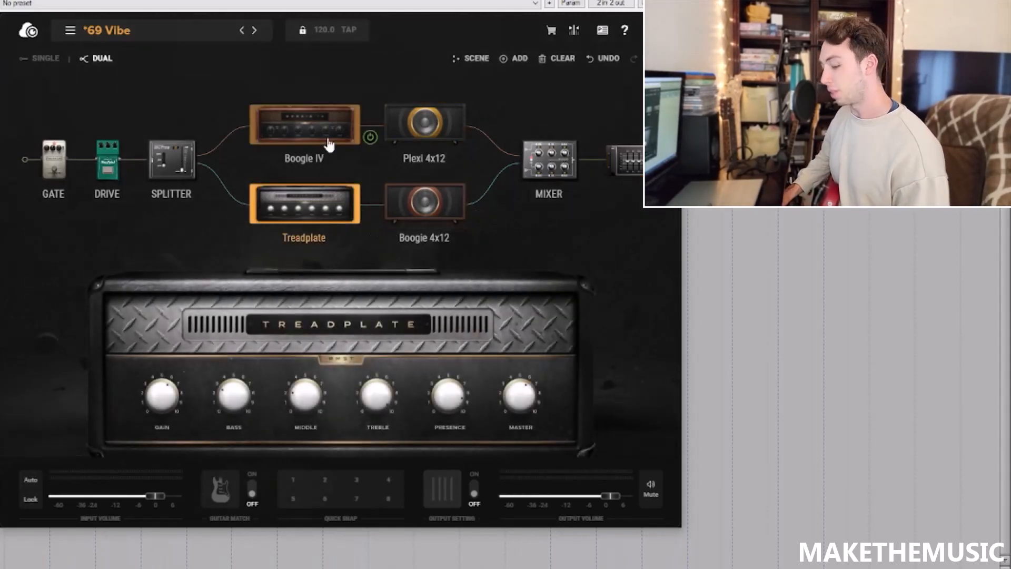
{"action": "left_click", "coordinate": [624, 161]}
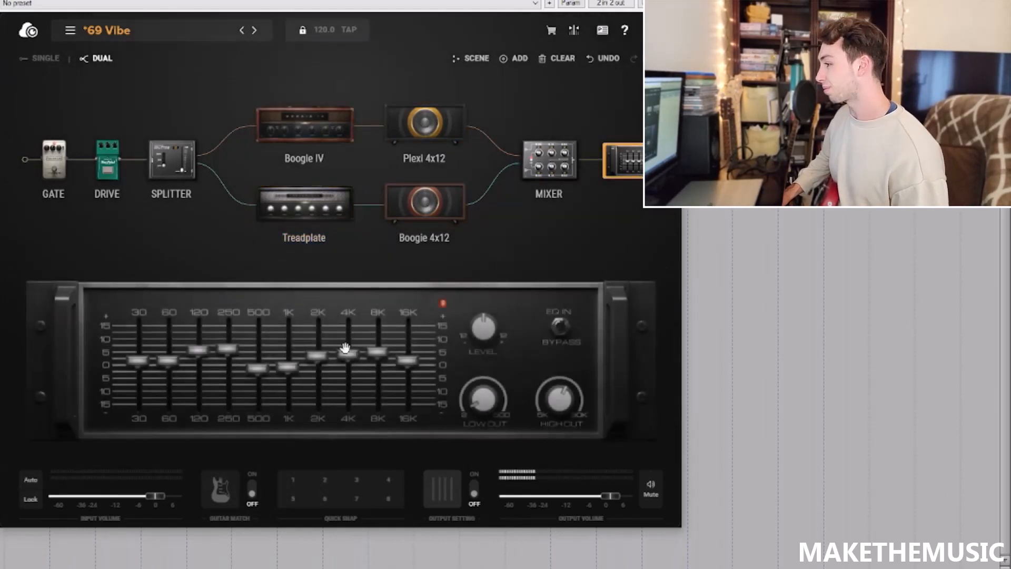
{"action": "left_click_drag", "start_coordinate": [317, 356], "coordinate": [379, 352]}
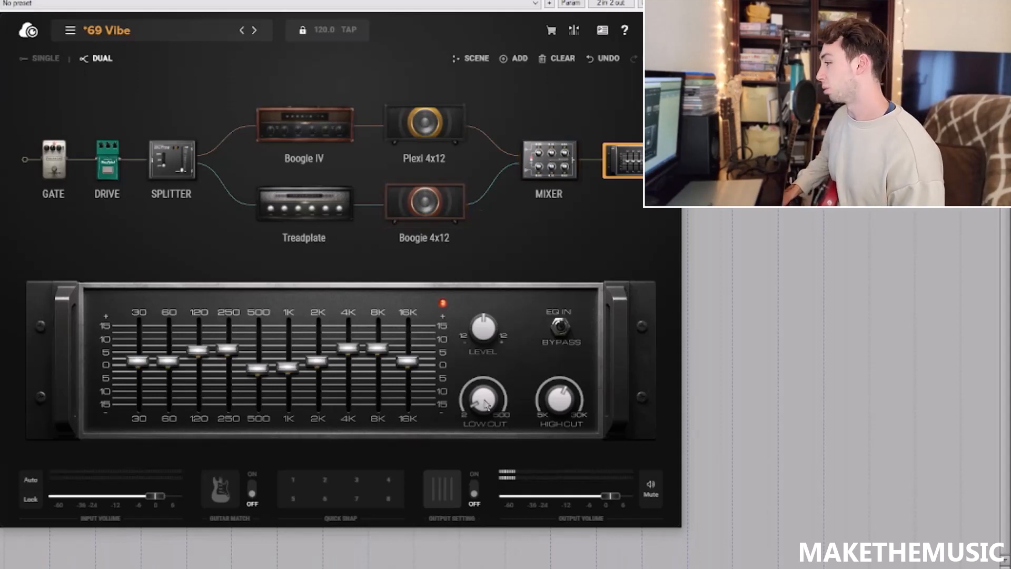
{"action": "left_click_drag", "start_coordinate": [409, 361], "coordinate": [410, 358]}
{"action": "left_click", "coordinate": [318, 140]}
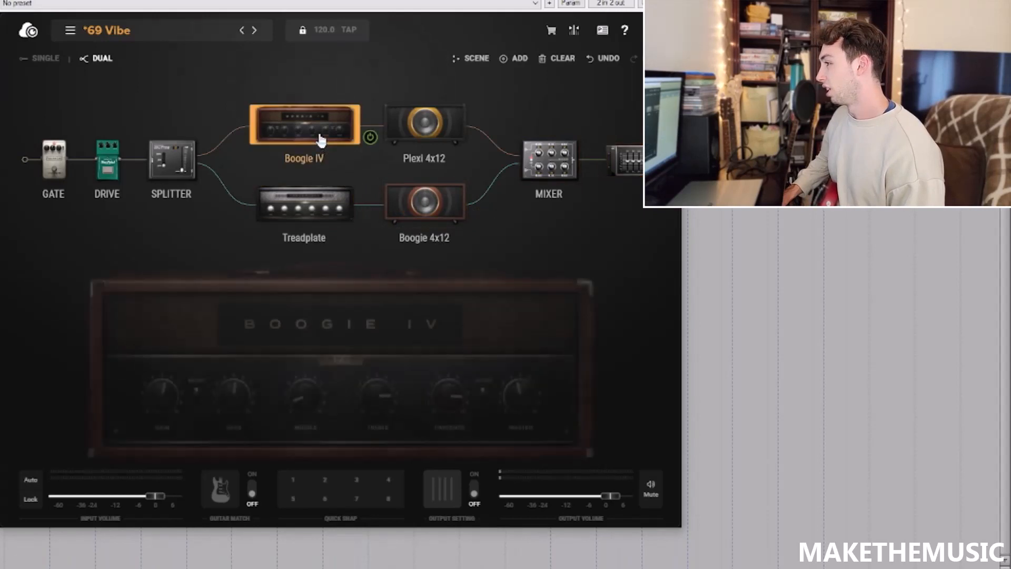
{"action": "left_click", "coordinate": [297, 213]}
{"action": "left_click", "coordinate": [112, 164]}
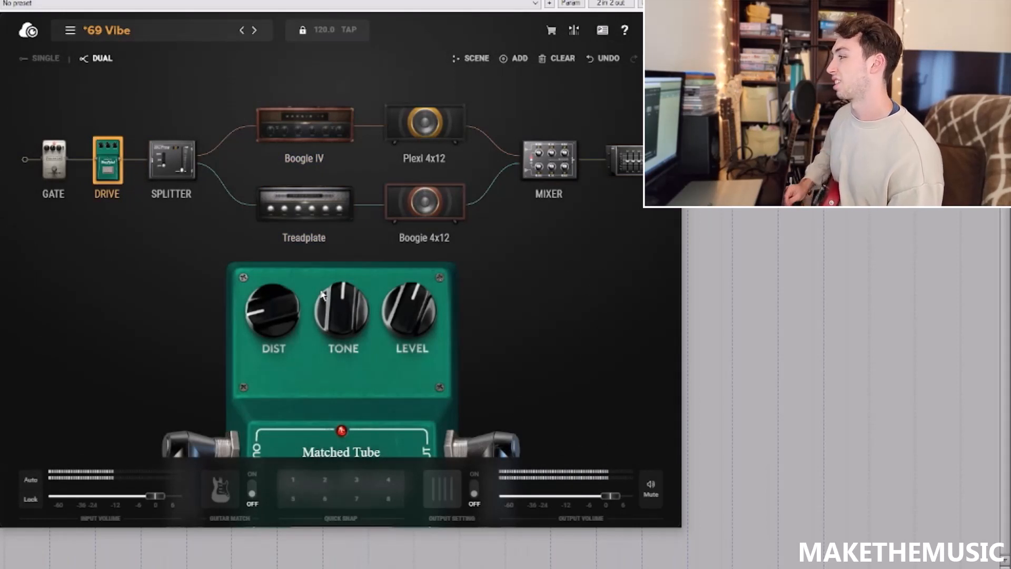
- Add the Digital Reverb pedal to the end of the signal chain, after the EQ rack
{"action": "left_click", "coordinate": [622, 161]}
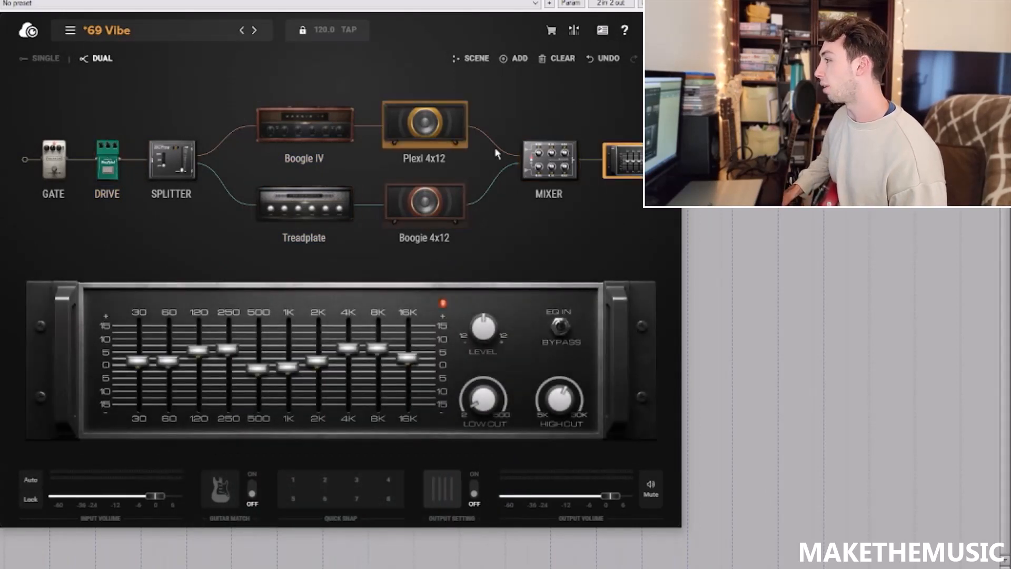
{"action": "left_click", "coordinate": [519, 59]}
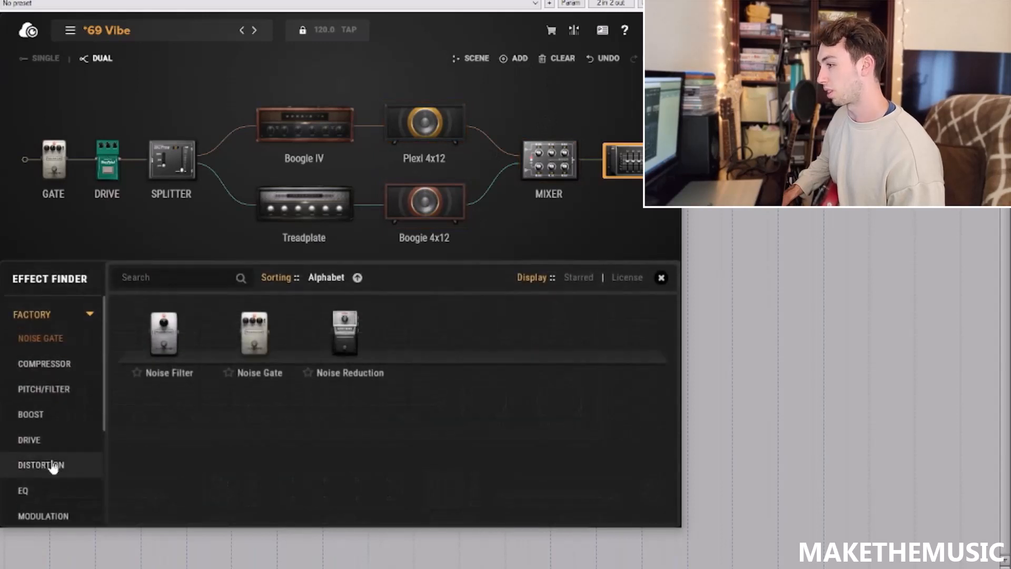
{"action": "scroll", "coordinate": [49, 474], "scroll_direction": "down", "scroll_amount": 3}
{"action": "left_click", "coordinate": [42, 485]}
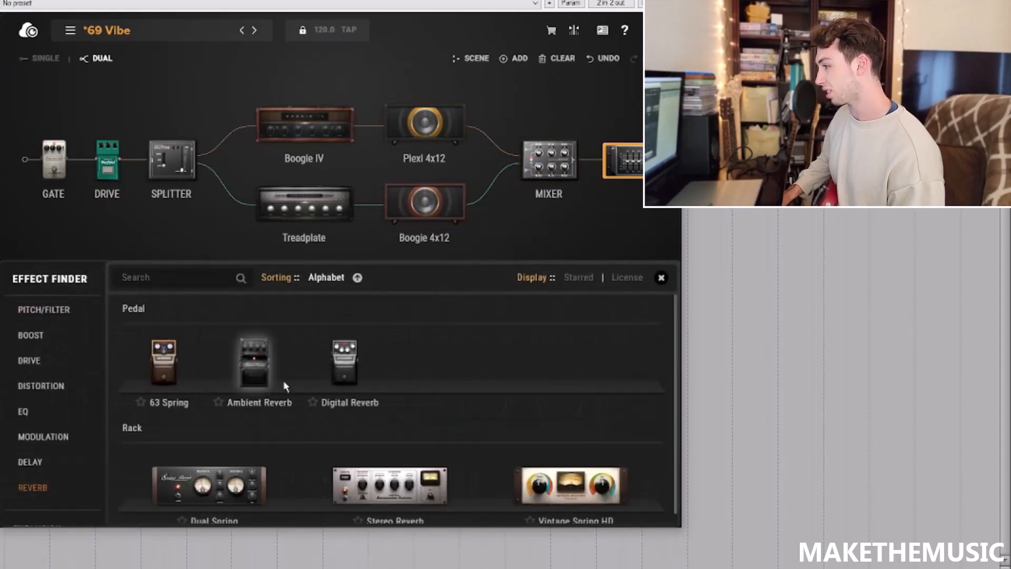
{"action": "scroll", "coordinate": [321, 367], "scroll_direction": "down", "scroll_amount": 1}
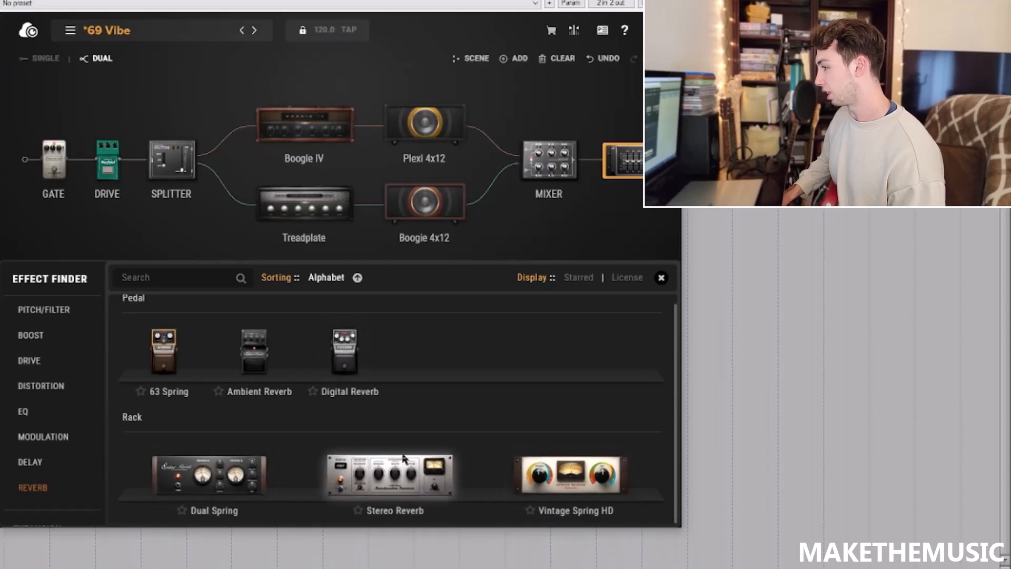
{"action": "left_click_drag", "start_coordinate": [345, 359], "coordinate": [690, 157]}
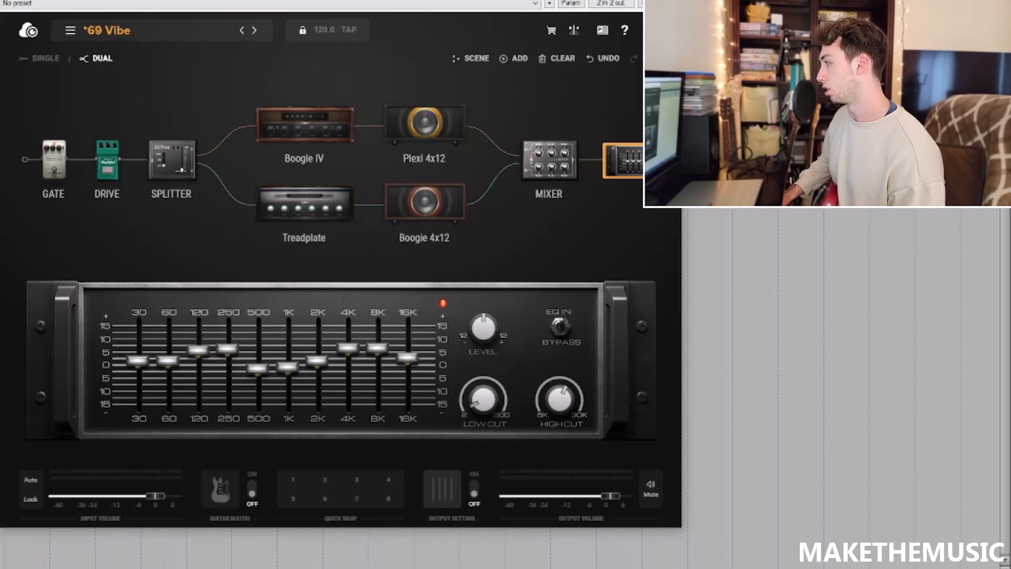
{"action": "left_click_drag", "start_coordinate": [623, 161], "coordinate": [597, 161]}
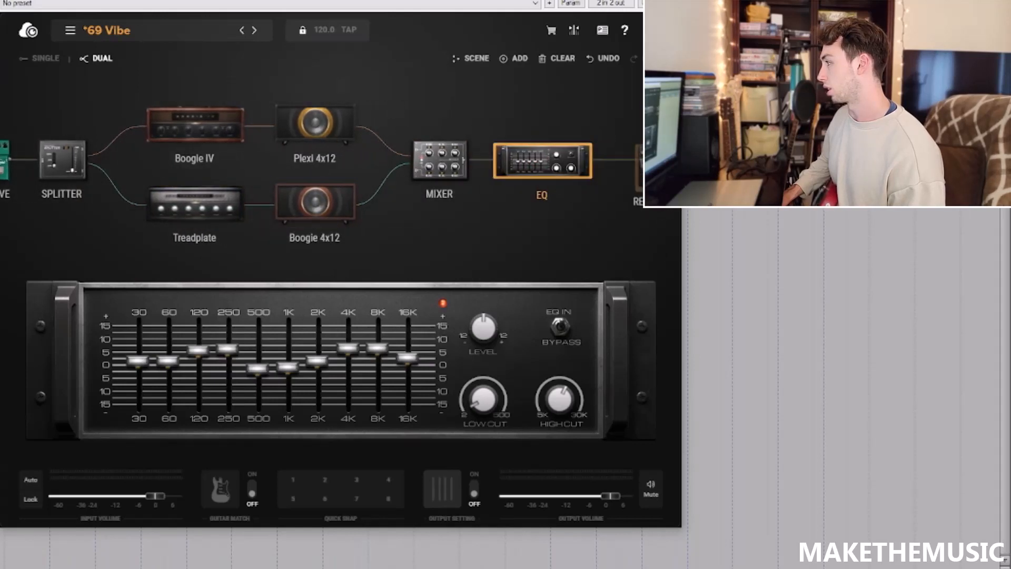
- Switch the Digital Reverb pedal to mode 3 (Chamber) and turn its Tone up
{"action": "left_click", "coordinate": [632, 161]}
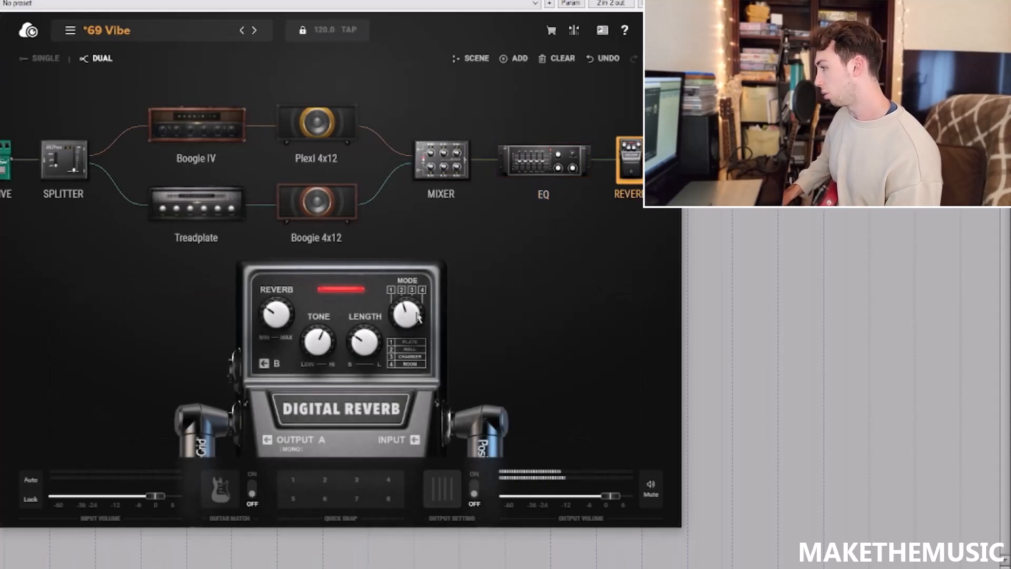
{"action": "left_click_drag", "start_coordinate": [327, 330], "coordinate": [326, 339]}
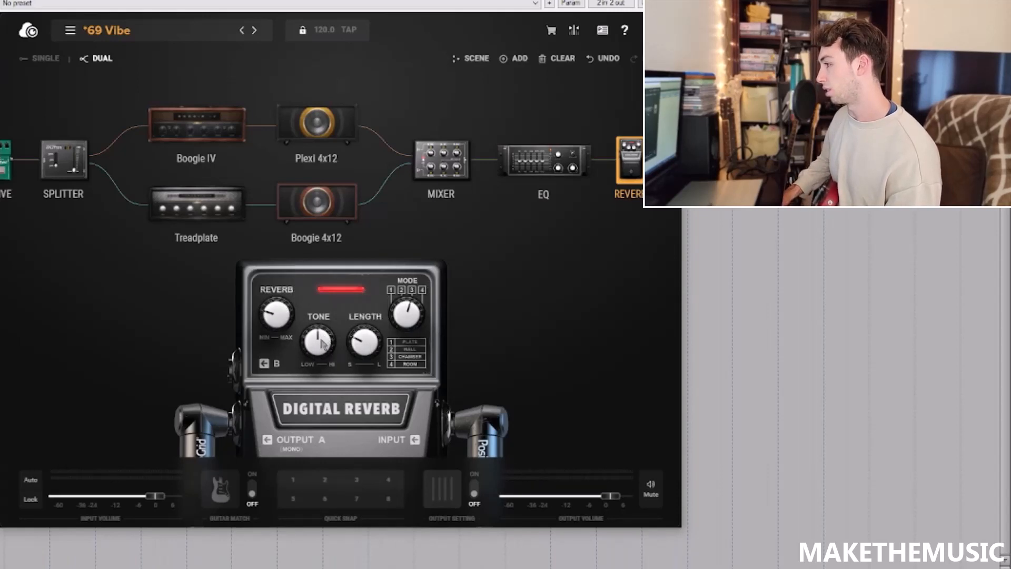
{"action": "left_click_drag", "start_coordinate": [323, 344], "coordinate": [321, 322]}
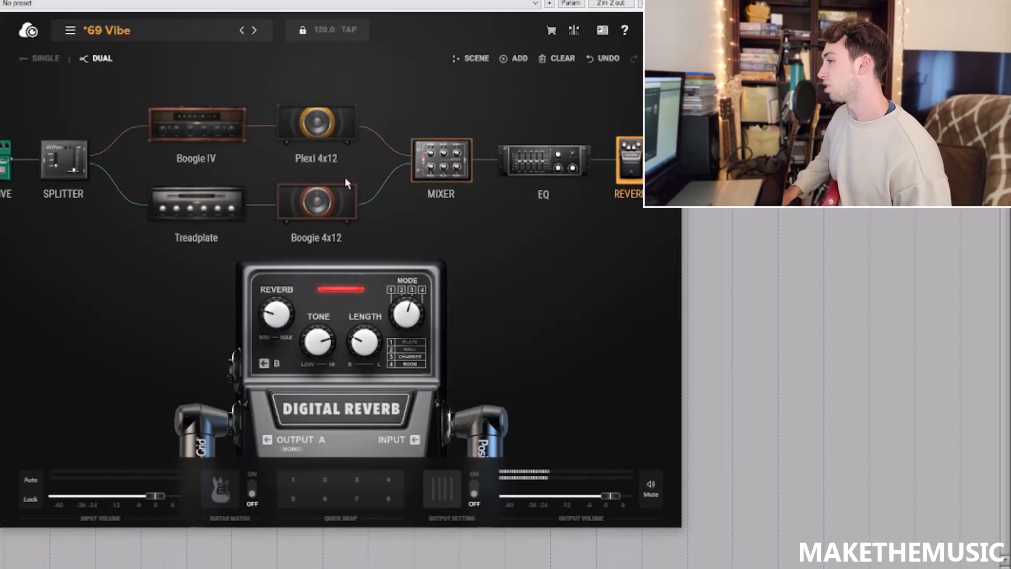
- Check the Treadplate amp's controls and raise the Boogie IV amp's Treble and Presence slightly
{"action": "left_click", "coordinate": [233, 119]}
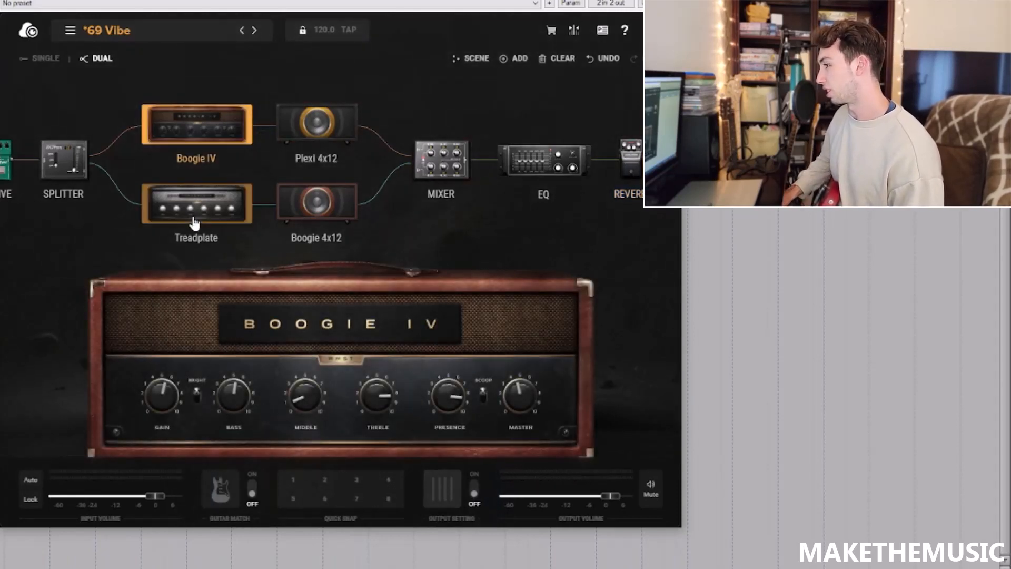
{"action": "left_click", "coordinate": [194, 222]}
{"action": "mouse_move", "coordinate": [378, 390]}
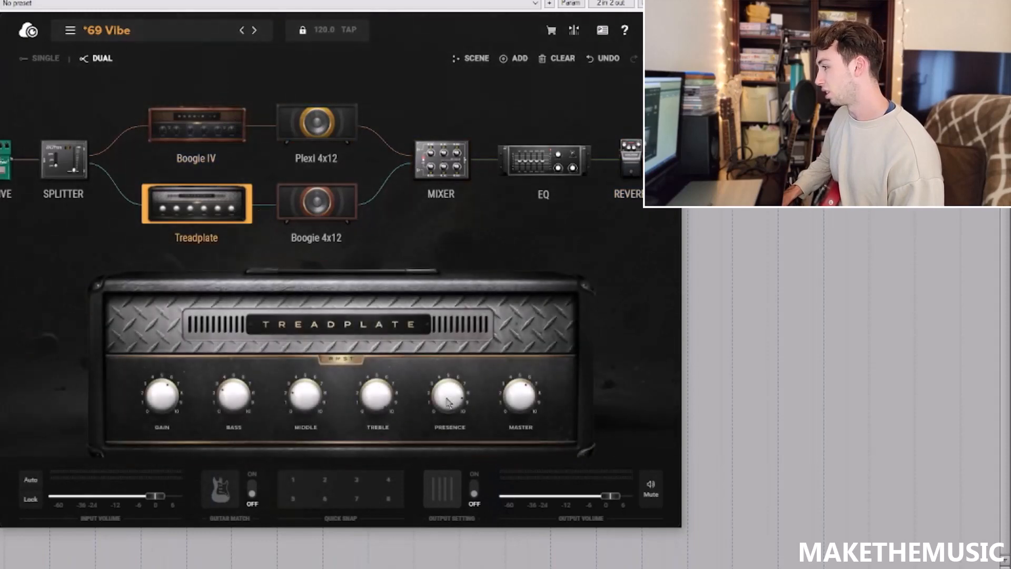
{"action": "left_click", "coordinate": [192, 146]}
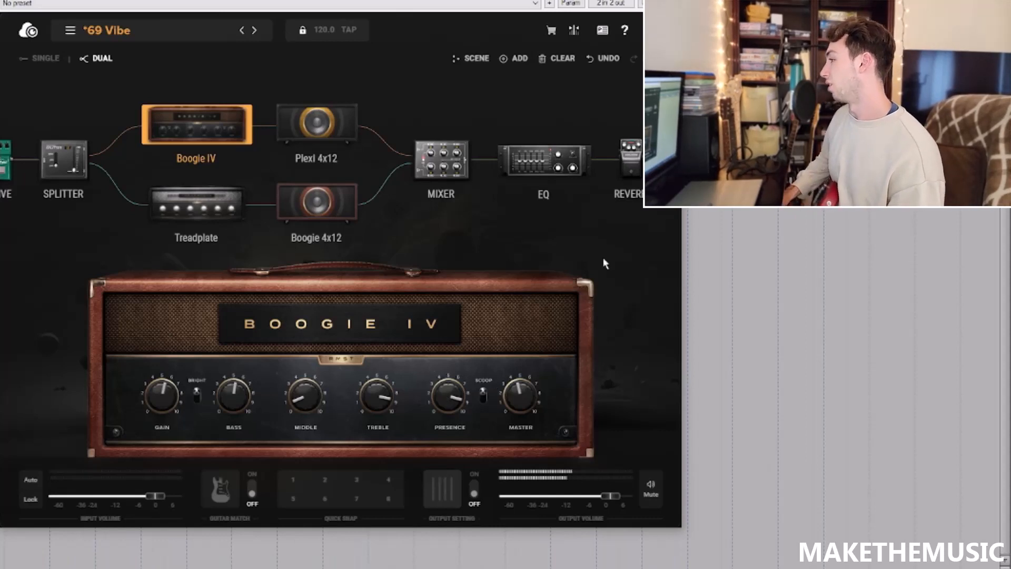
- Review the reverb pedal and the Boogie IV amp, and check the guitar's tuning with the tuner
{"action": "left_click", "coordinate": [630, 161]}
{"action": "left_click", "coordinate": [240, 126]}
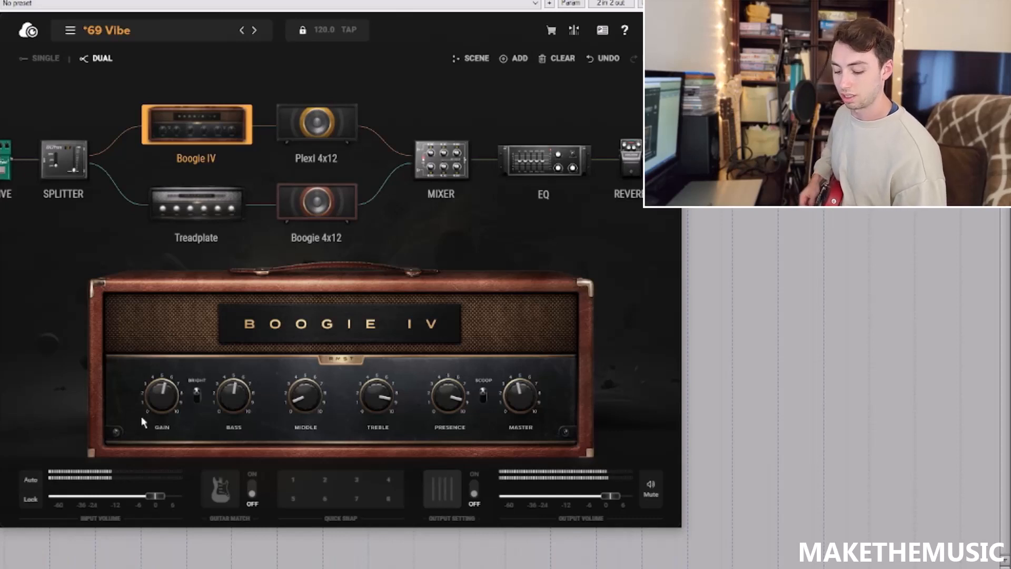
{"action": "left_click", "coordinate": [576, 30]}
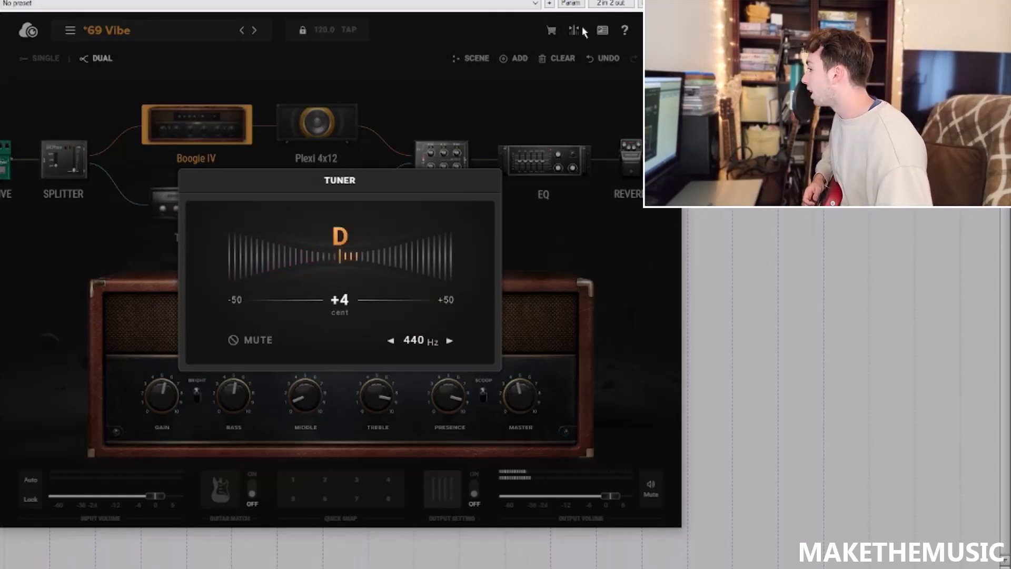
{"action": "left_click", "coordinate": [552, 84]}
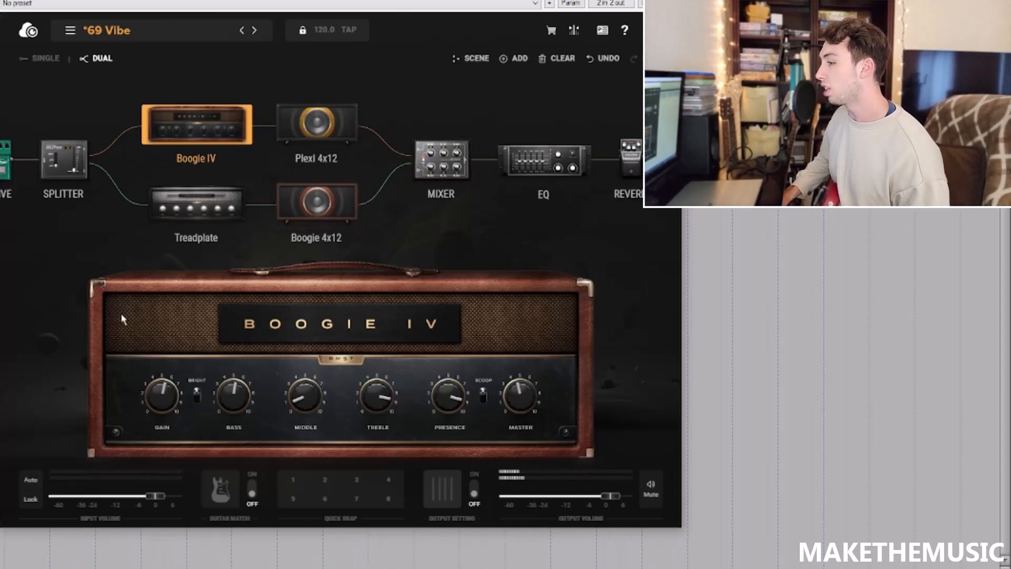
- Raise the Level of the Matched Tube drive pedal and return to the Boogie IV amp's controls
{"action": "left_click", "coordinate": [9, 178]}
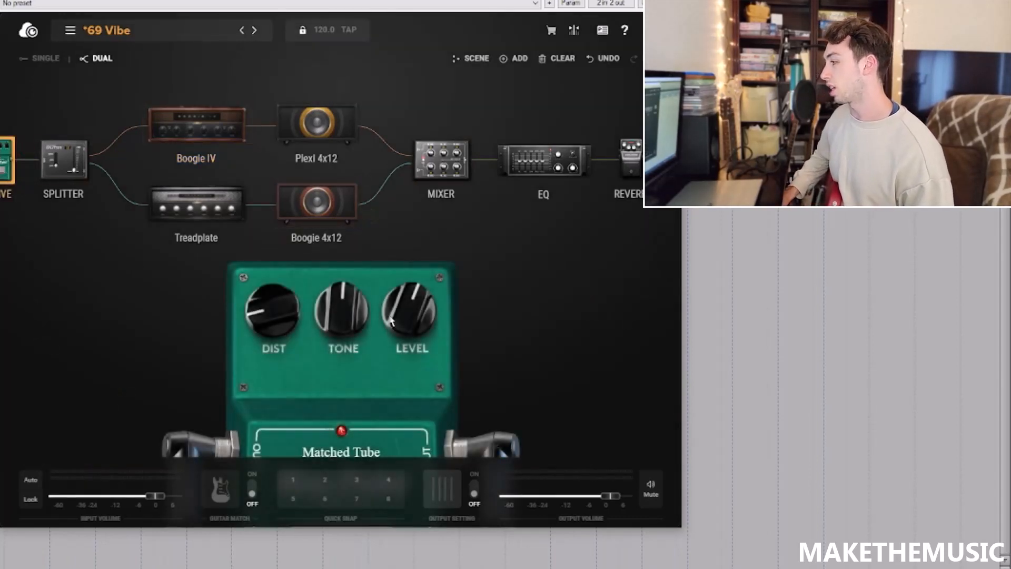
{"action": "left_click_drag", "start_coordinate": [390, 321], "coordinate": [391, 312]}
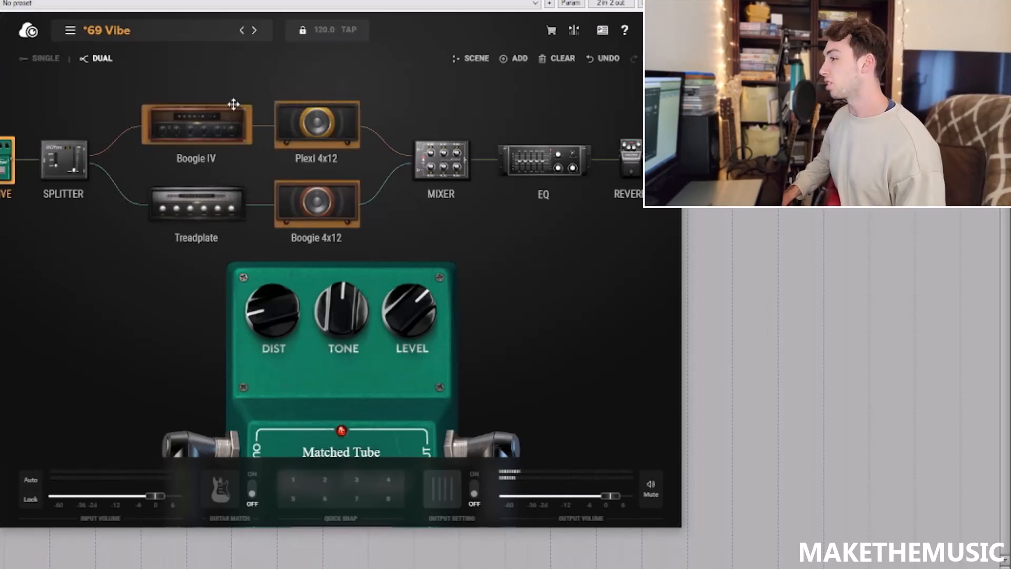
{"action": "left_click", "coordinate": [222, 126]}
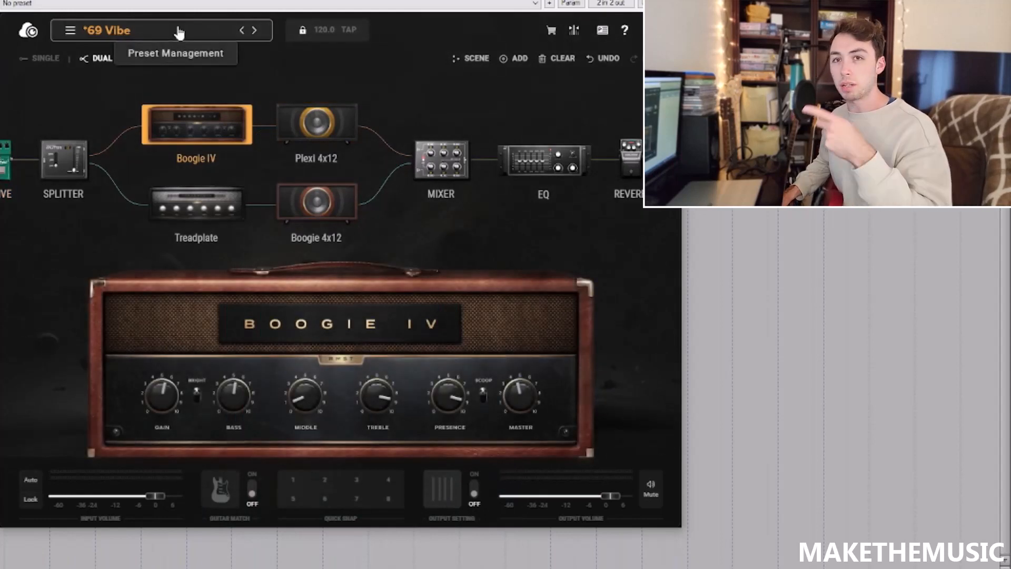
{"action": "left_click", "coordinate": [32, 32]}
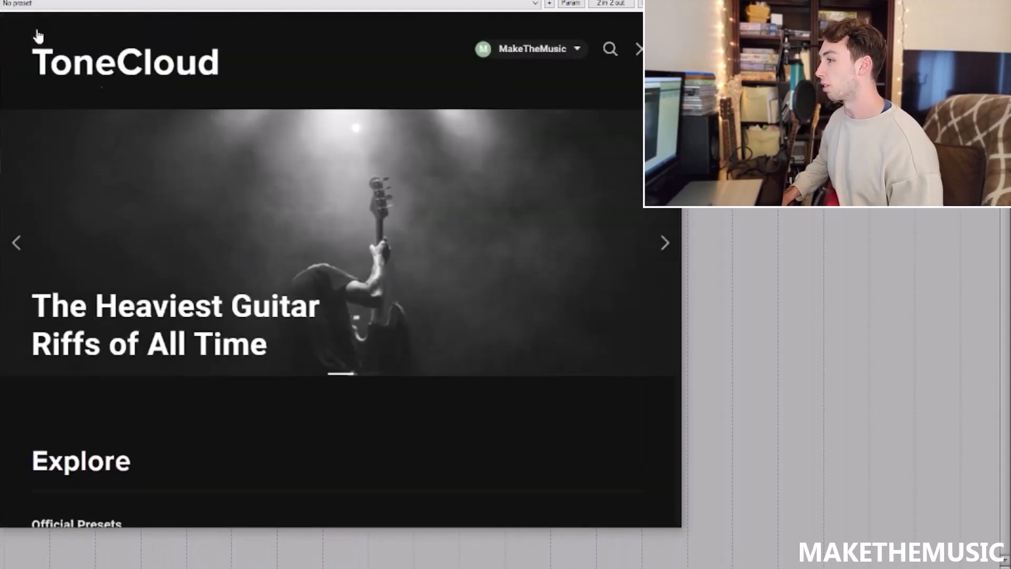
{"action": "left_click", "coordinate": [638, 49]}
{"action": "left_click", "coordinate": [214, 37]}
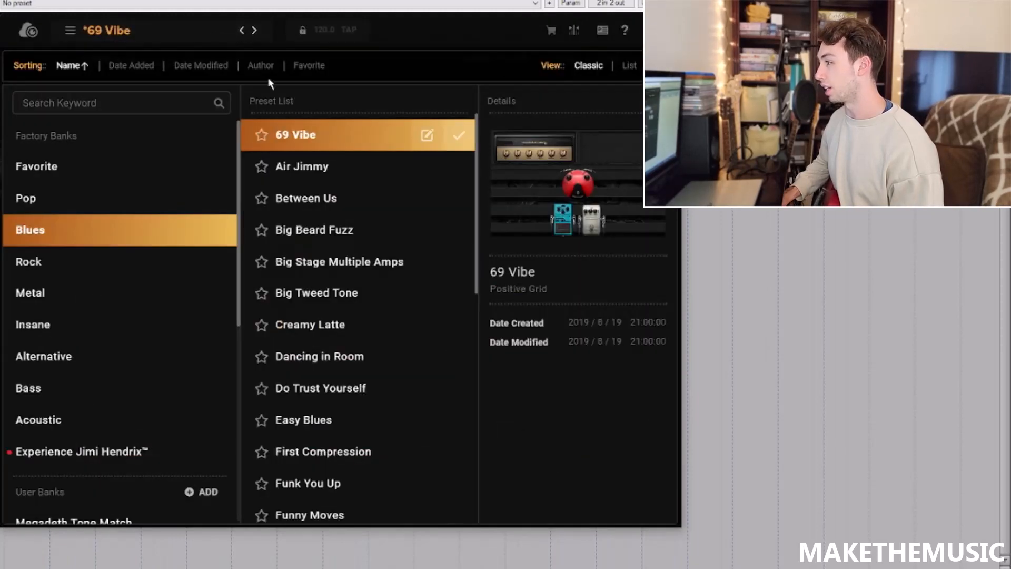
{"action": "left_click", "coordinate": [216, 32]}
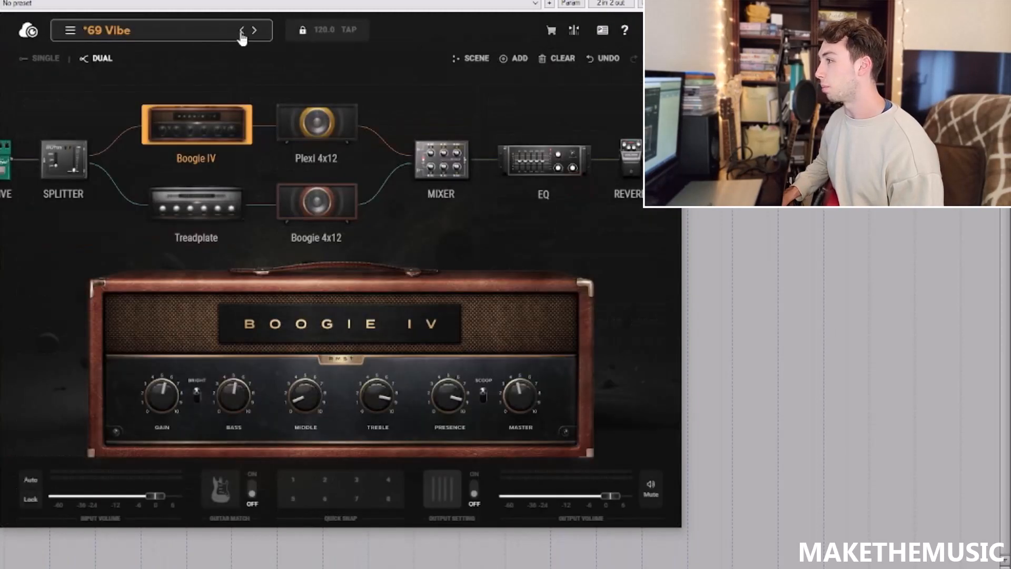
- Start sharing the preset to ToneCloud with the name "MTM Metallica 80s" and the Metal genre
{"action": "left_click", "coordinate": [70, 31]}
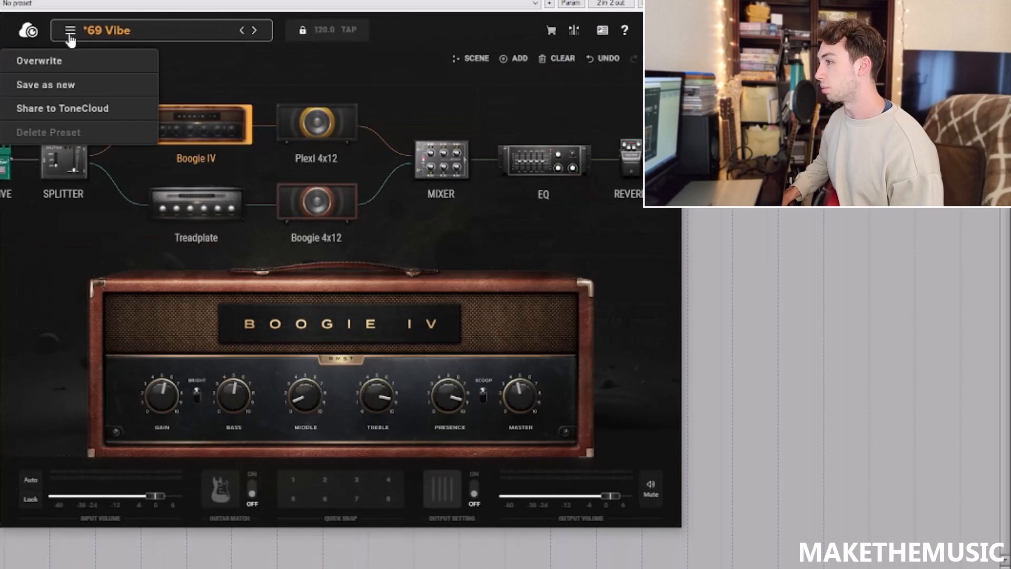
{"action": "left_click", "coordinate": [64, 108]}
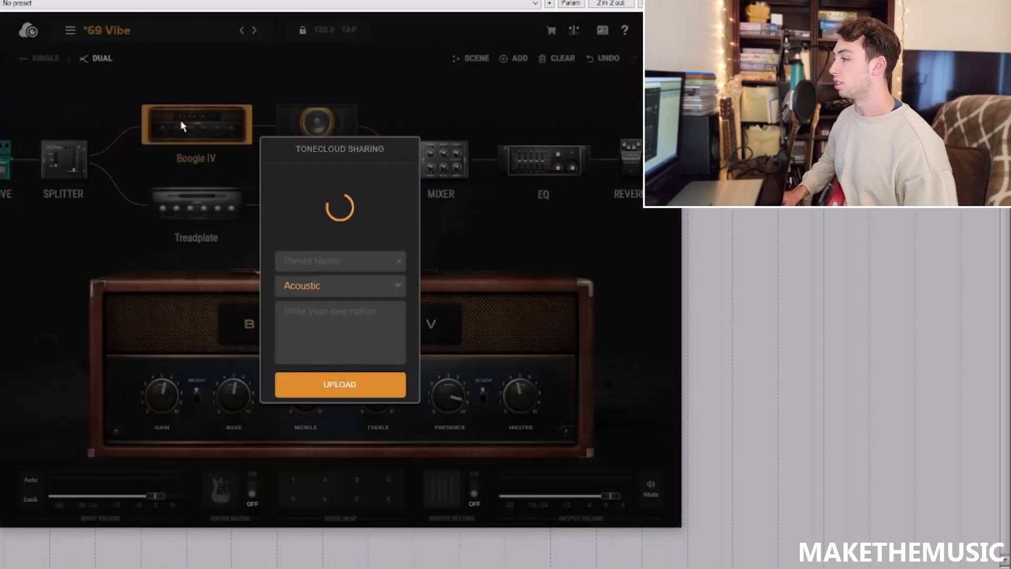
{"action": "left_click", "coordinate": [287, 263]}
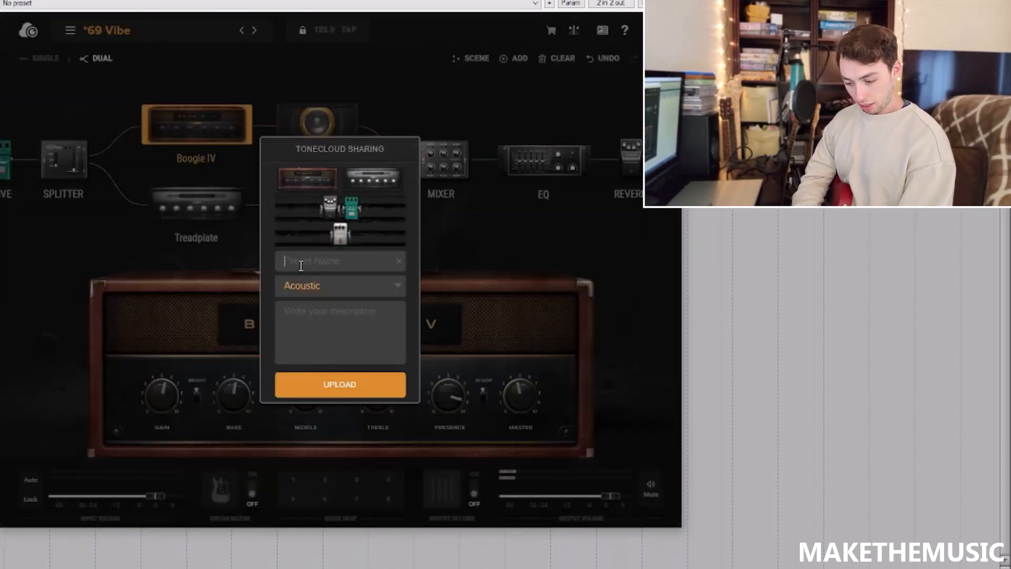
{"action": "type", "text": "MTM "}
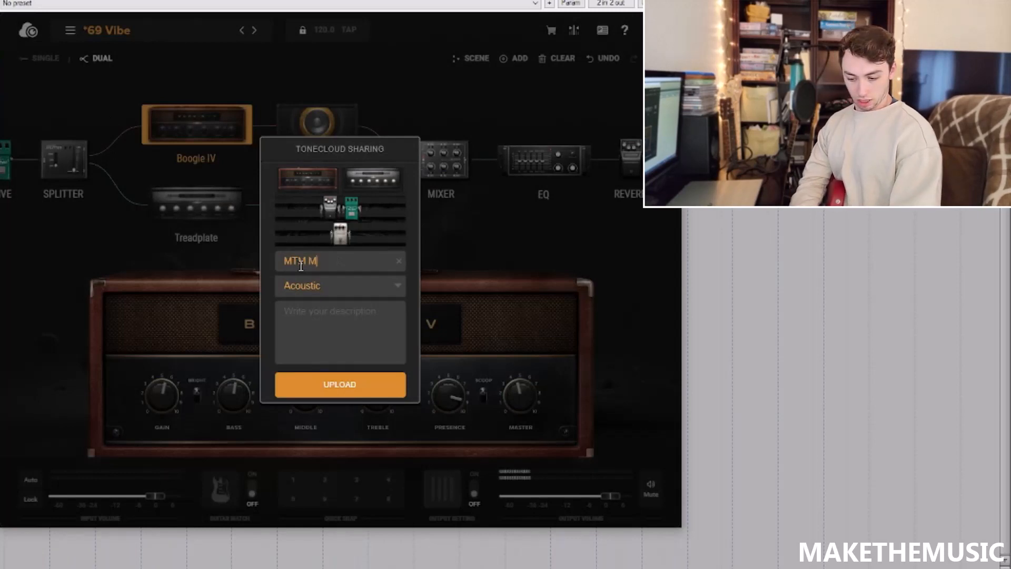
{"action": "type", "text": "Metall"}
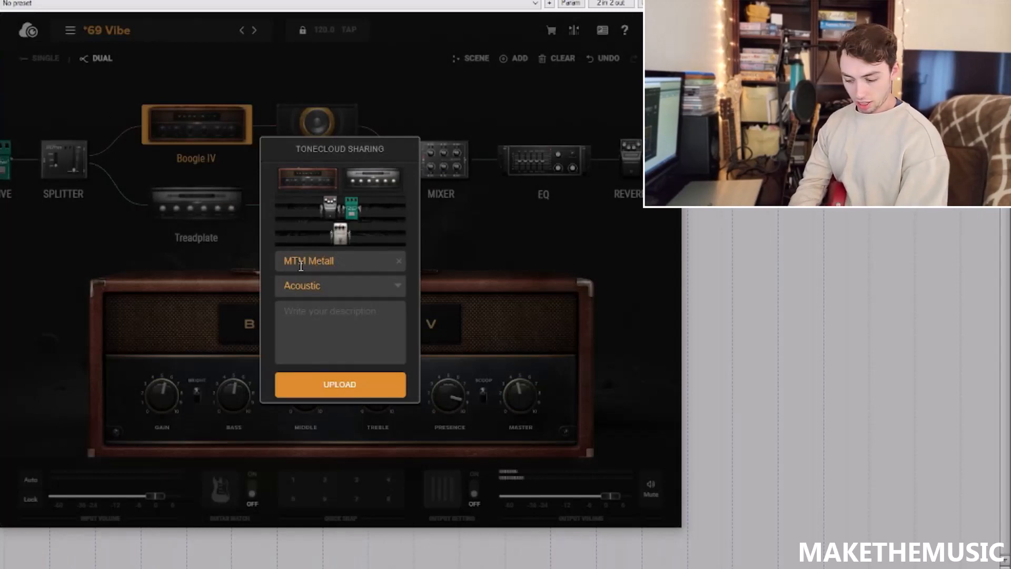
{"action": "type", "text": "ica 80"}
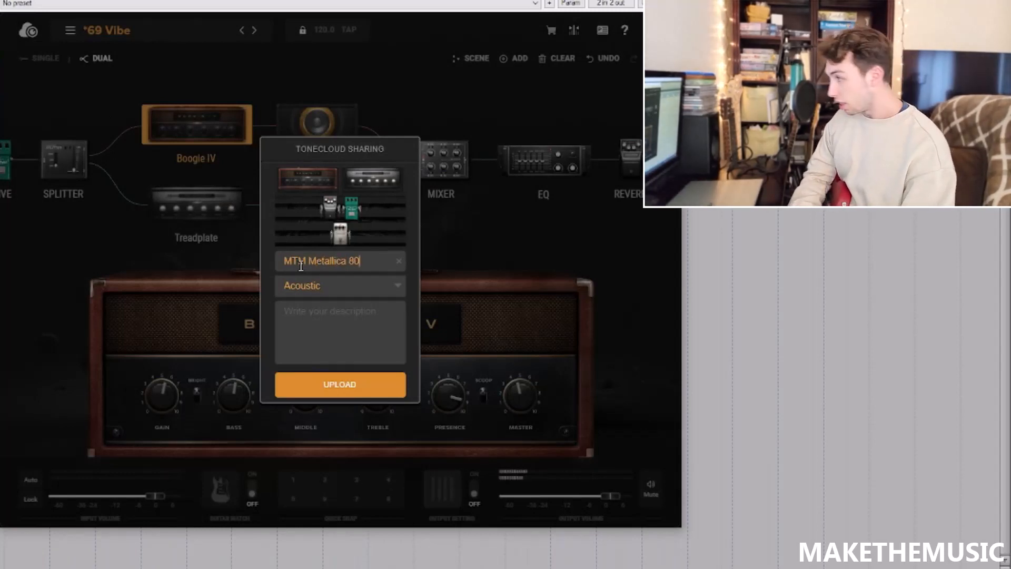
{"action": "type", "text": "s"}
{"action": "left_click", "coordinate": [318, 290]}
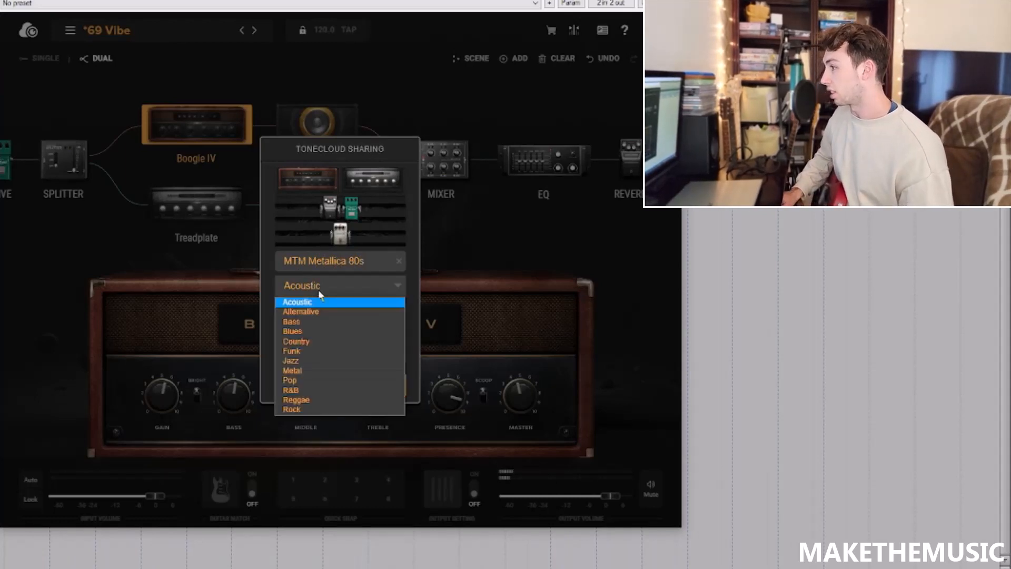
{"action": "left_click", "coordinate": [307, 371]}
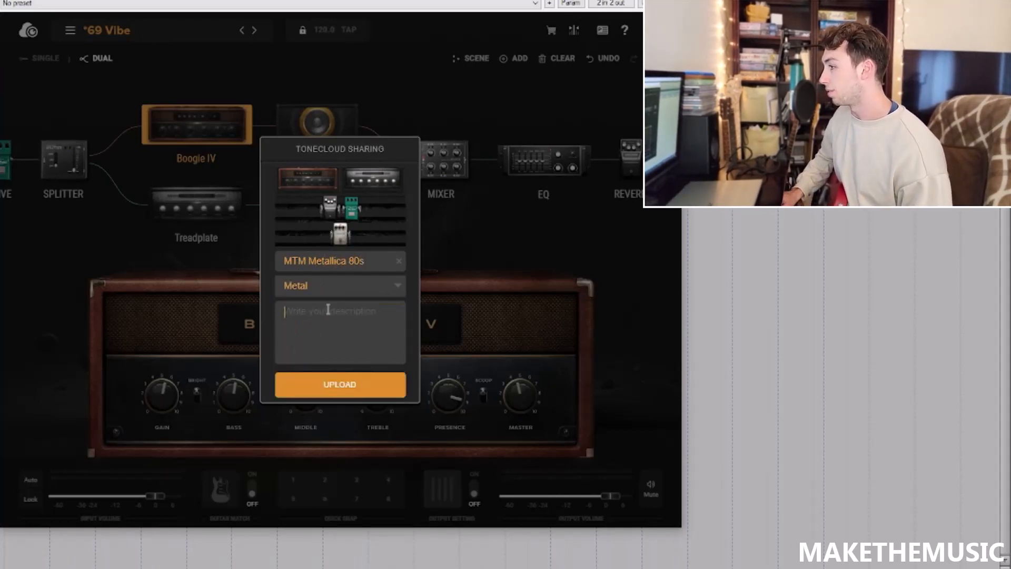
- Enter "Metallica 80s" as the shared preset's description and upload it to ToneCloud
{"action": "left_click", "coordinate": [314, 395]}
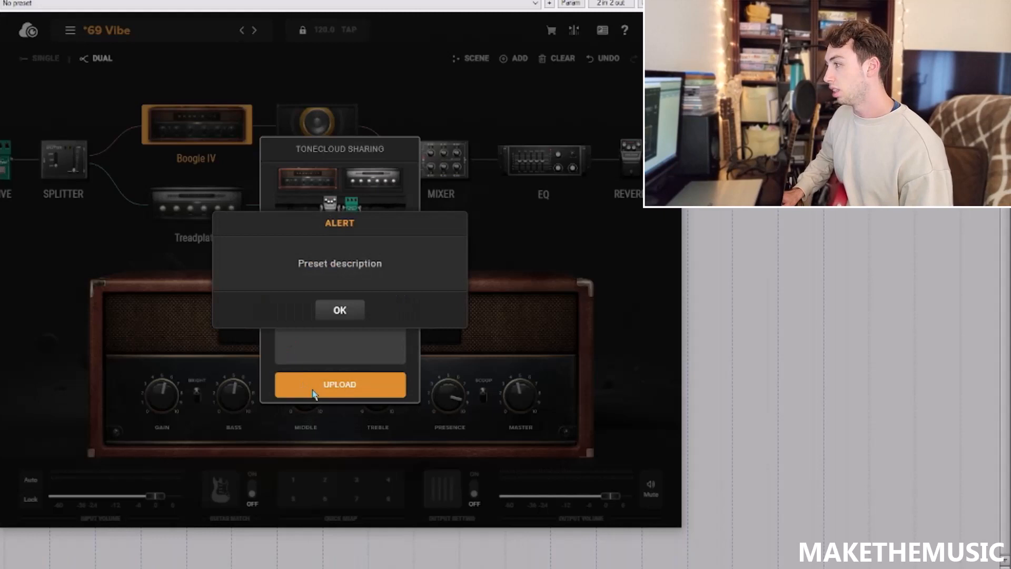
{"action": "left_click", "coordinate": [348, 312]}
{"action": "type", "text": "M"}
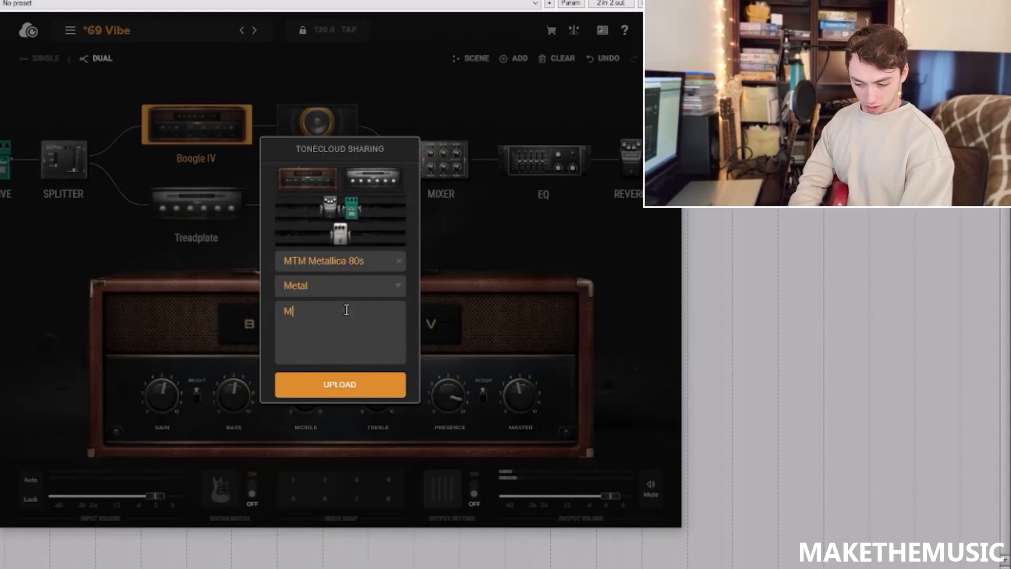
{"action": "type", "text": "etallica 80s"}
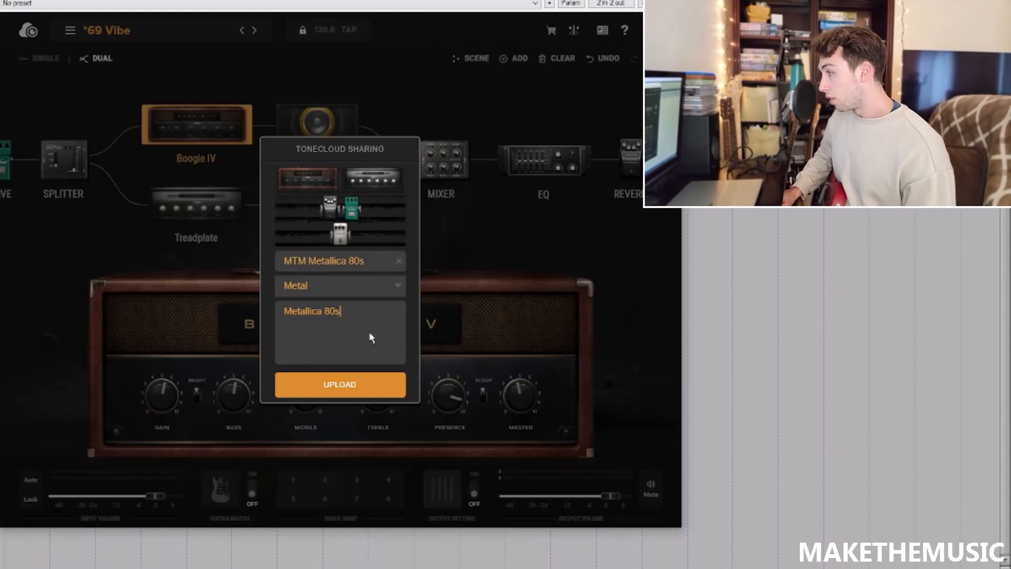
{"action": "left_click", "coordinate": [326, 394]}
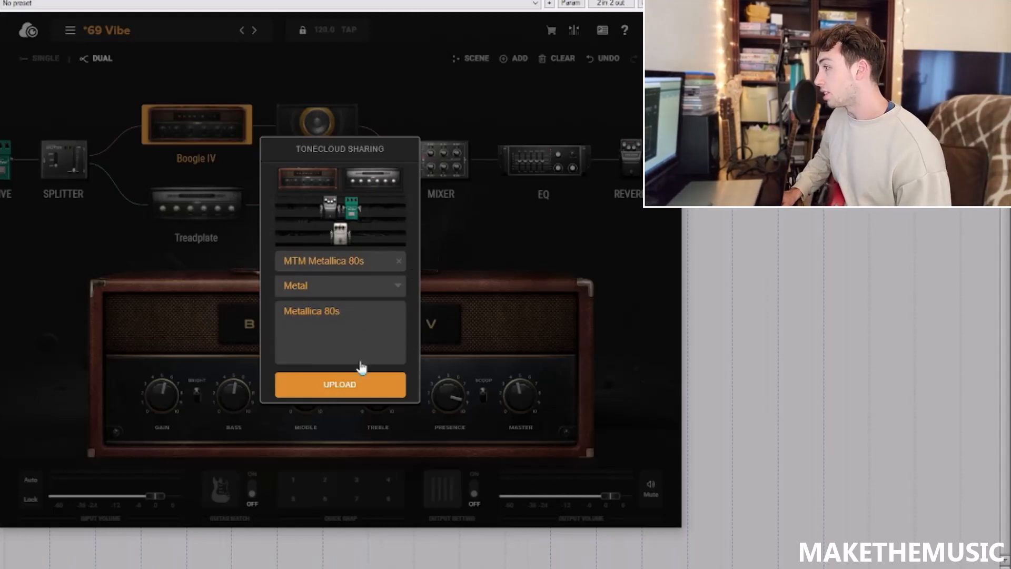